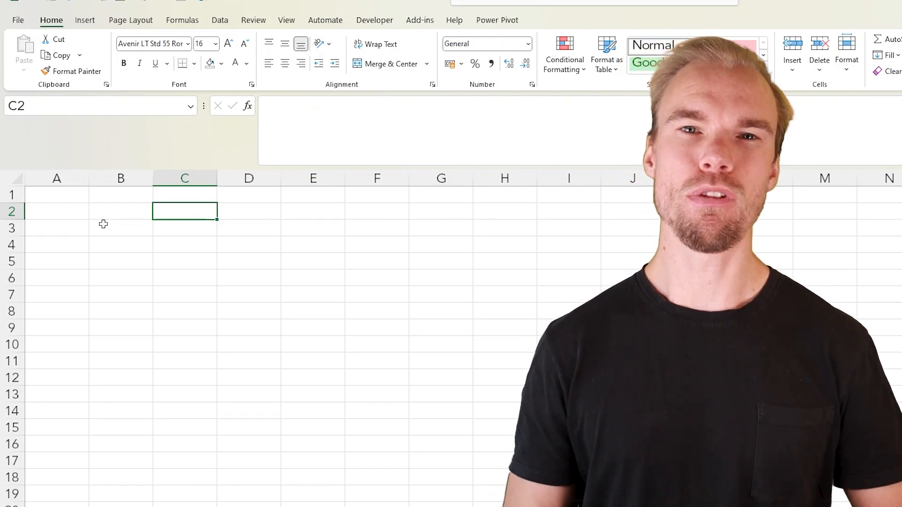
Search the new-workbook templates for "budget".
click(19, 21)
click(33, 76)
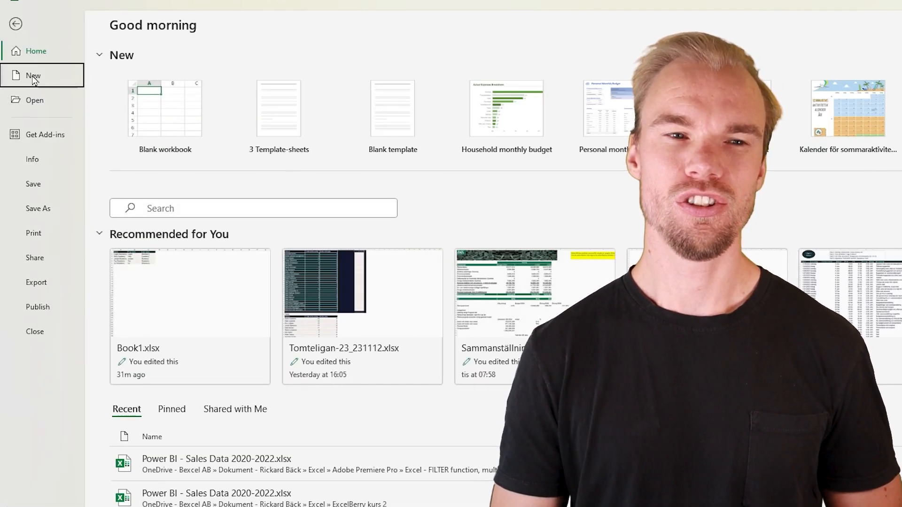
click(160, 401)
text(budget)
key(Return)
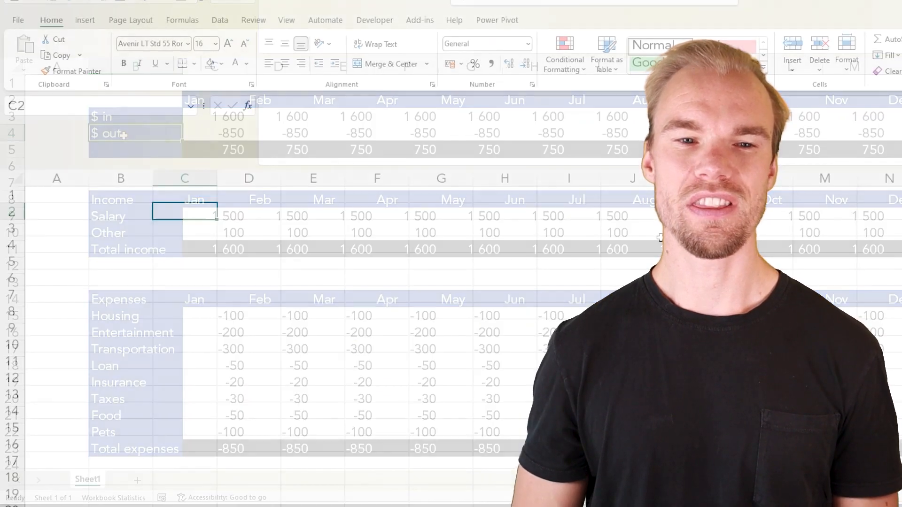
Enter Jan in cell C2 and fill the month names across row 2 to Dec in N2.
key(F2)
text(Jan)
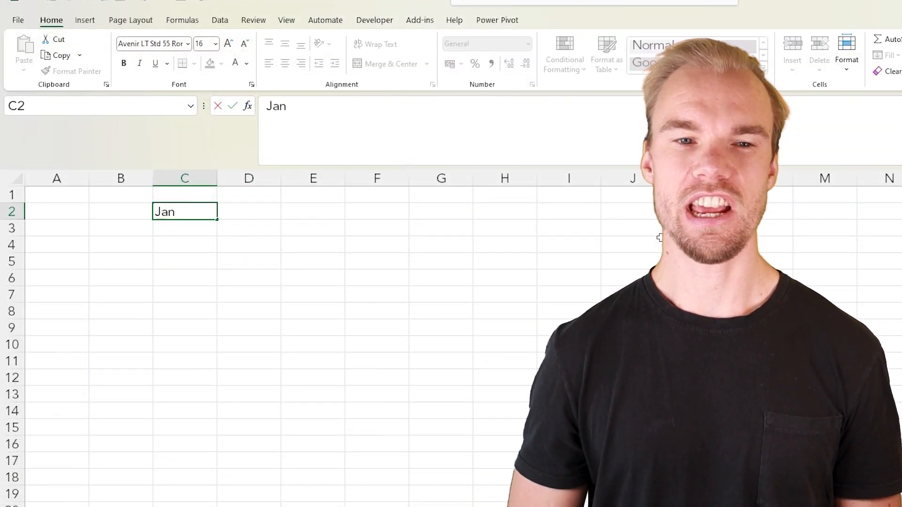
key(ctrl+Return)
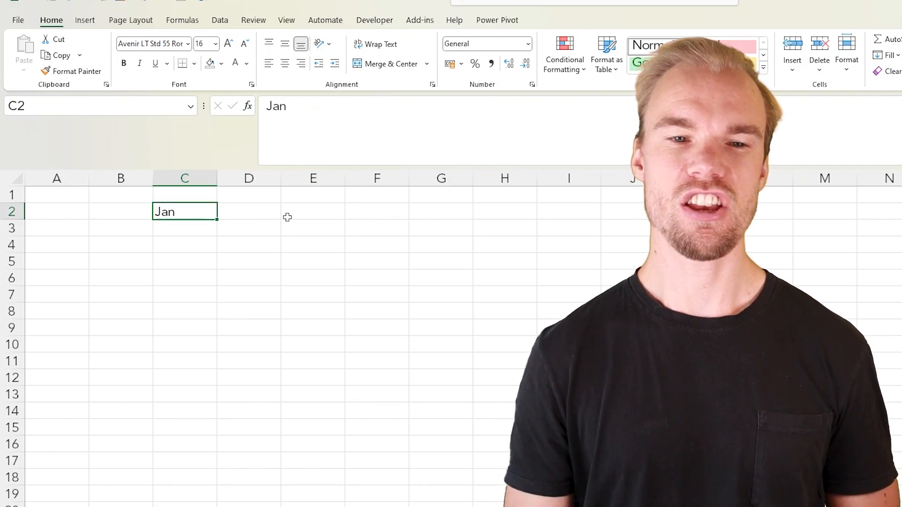
drag(219, 221, 898, 210)
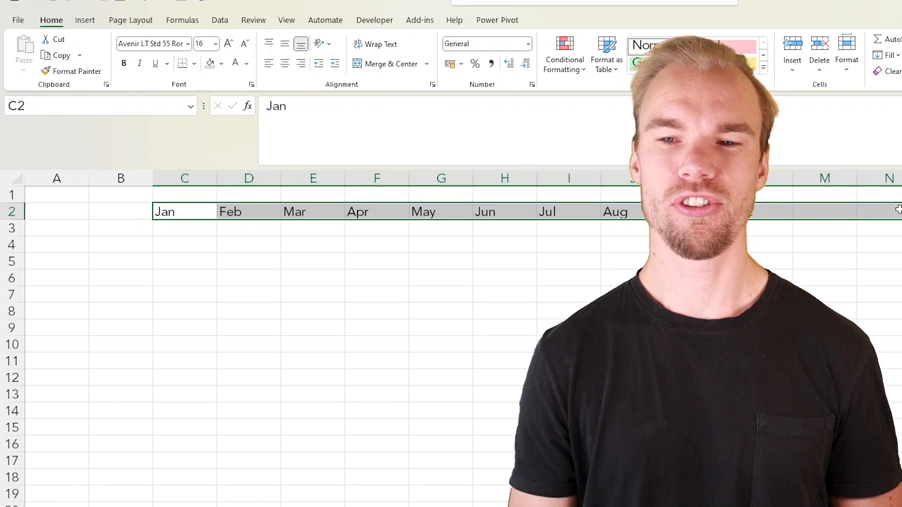
Label cell B3 "$ in" and cell B4 "$ out".
click(128, 228)
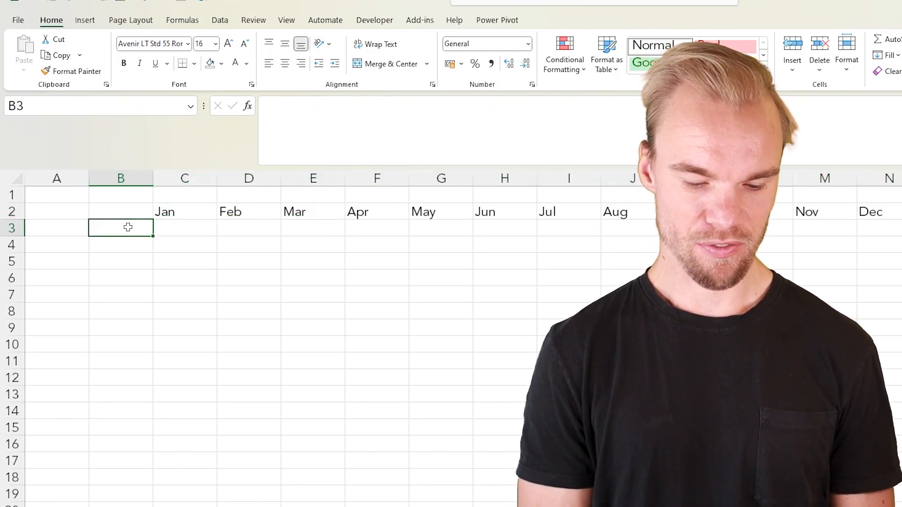
text($ in)
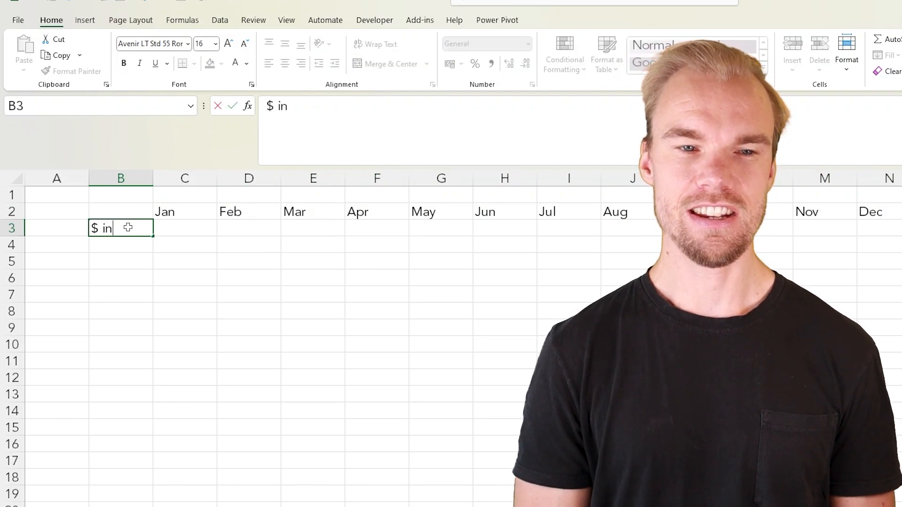
key(Return)
text($ out)
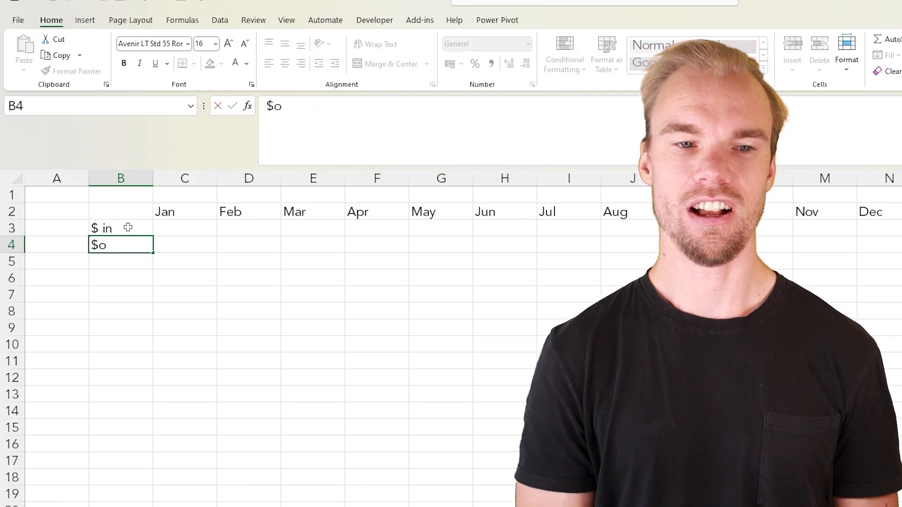
key(Return)
key(Right)
Enter =SUM(C3:C4) in cell C5 and fill the formula across row 5 to the December column.
click(170, 229)
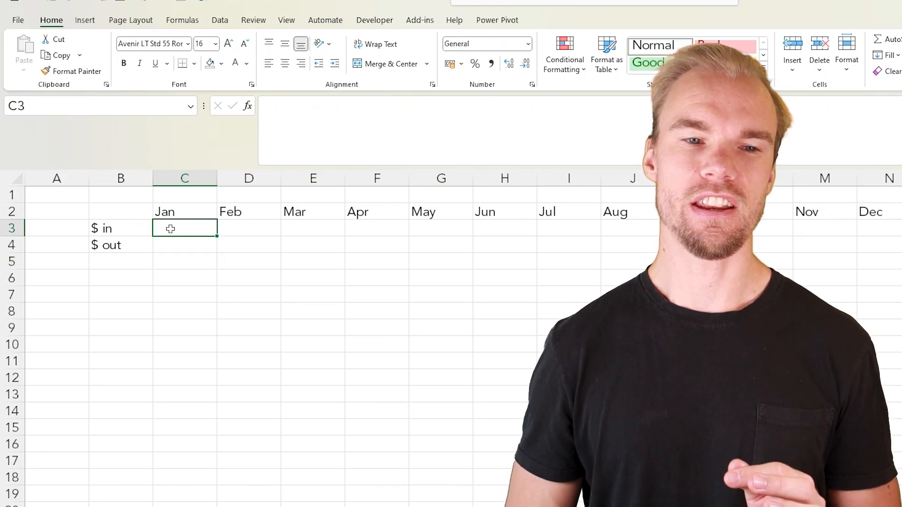
key(Down)
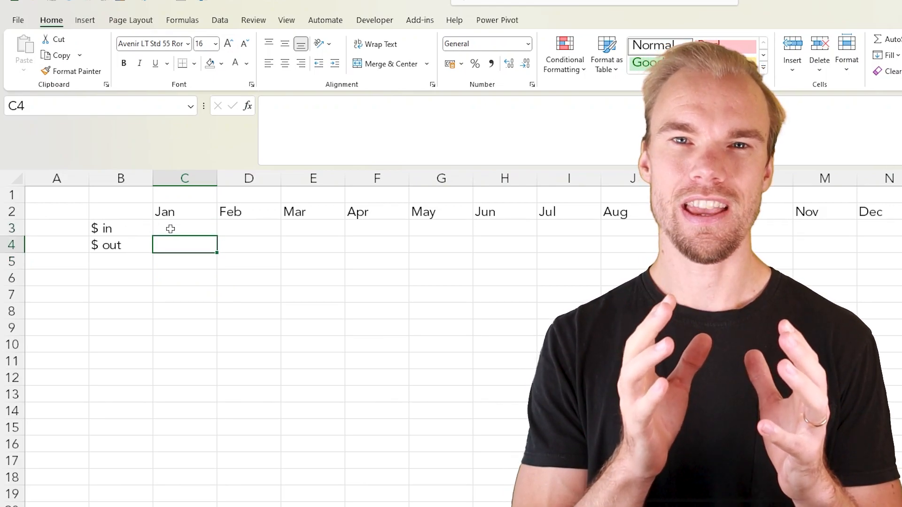
key(Down)
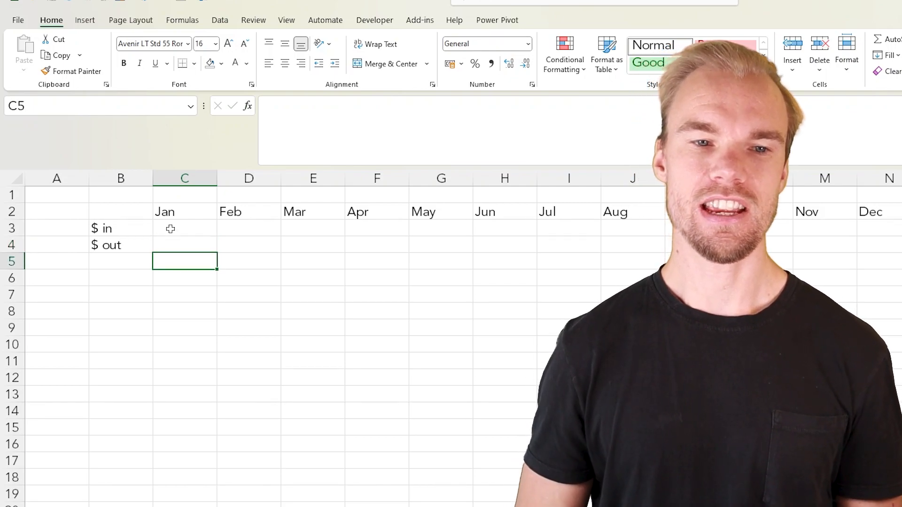
text(=sum)
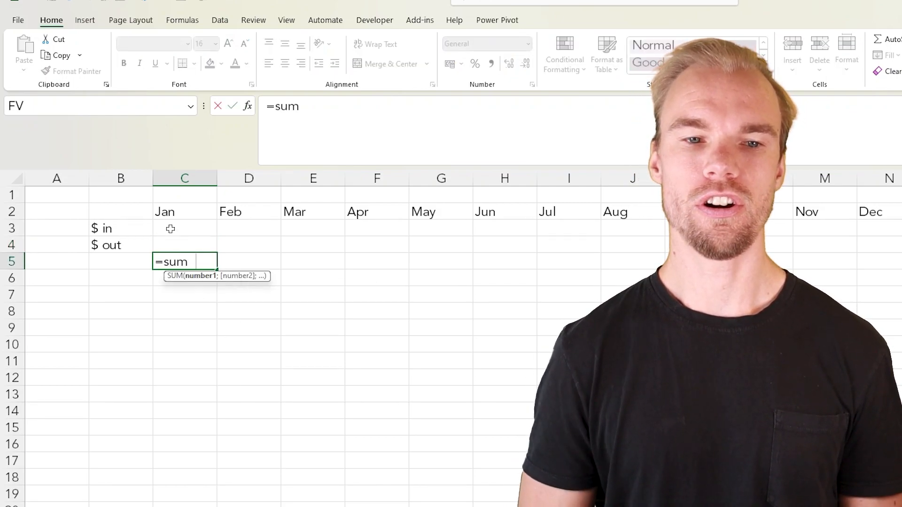
key(Tab)
key(Up)
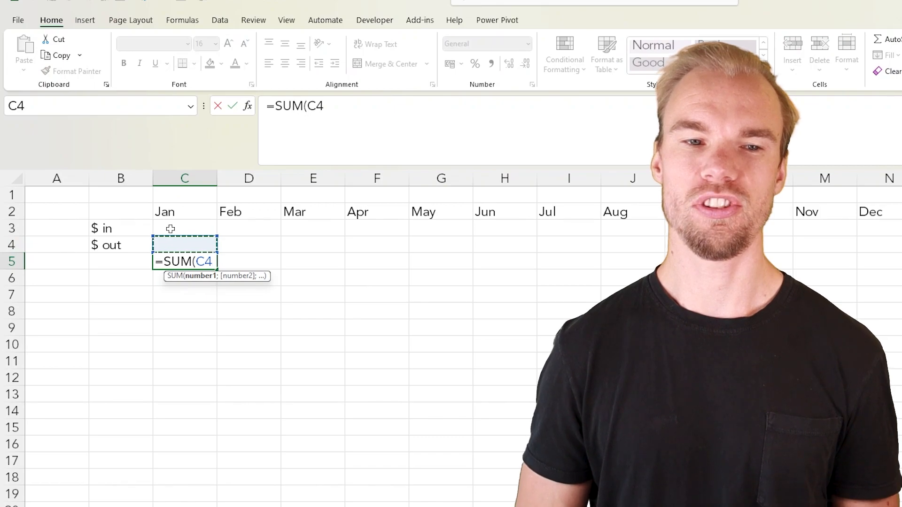
key(shift+Up)
key(Return)
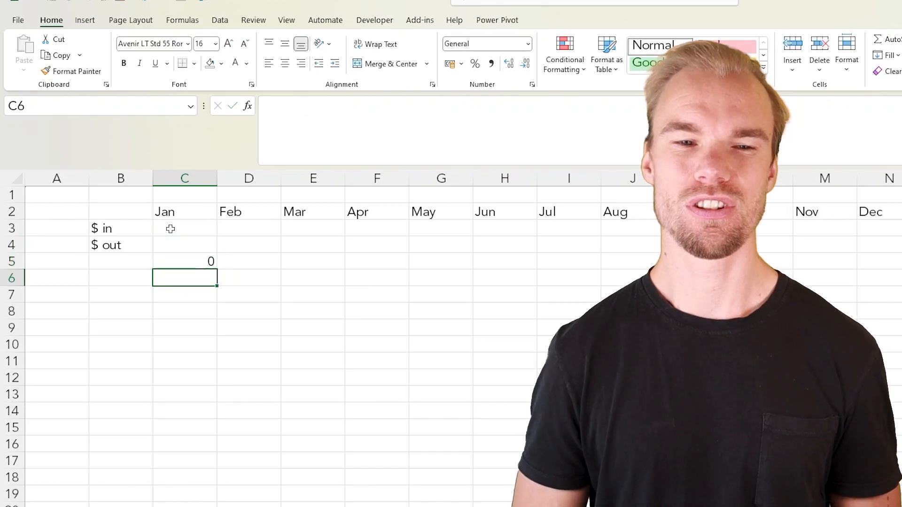
key(Up)
drag(220, 272, 892, 262)
click(194, 262)
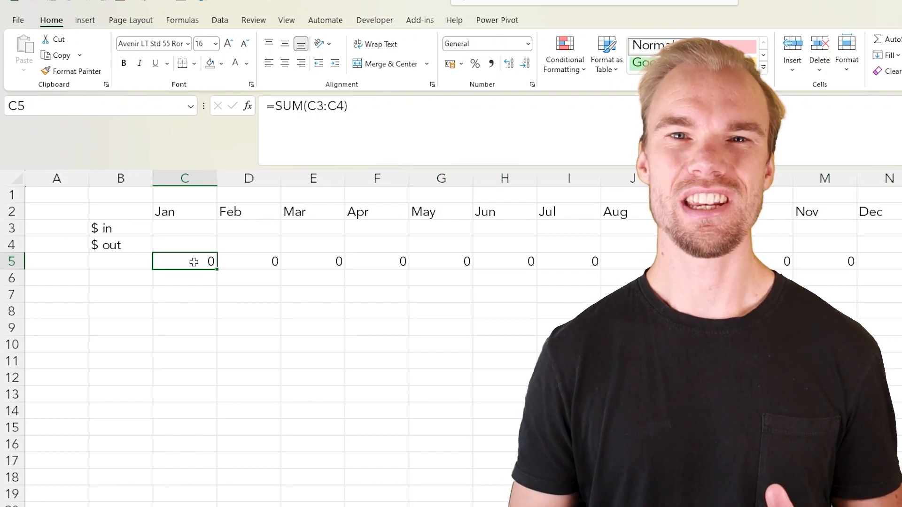
Enter the row labels Income, Salary, Other and Total income in cells B8 to B11.
click(105, 310)
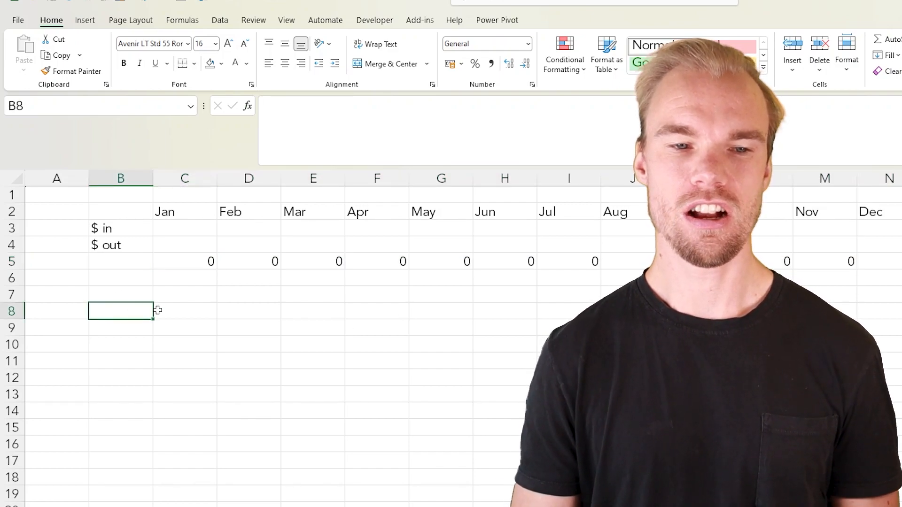
text(Income)
key(Return)
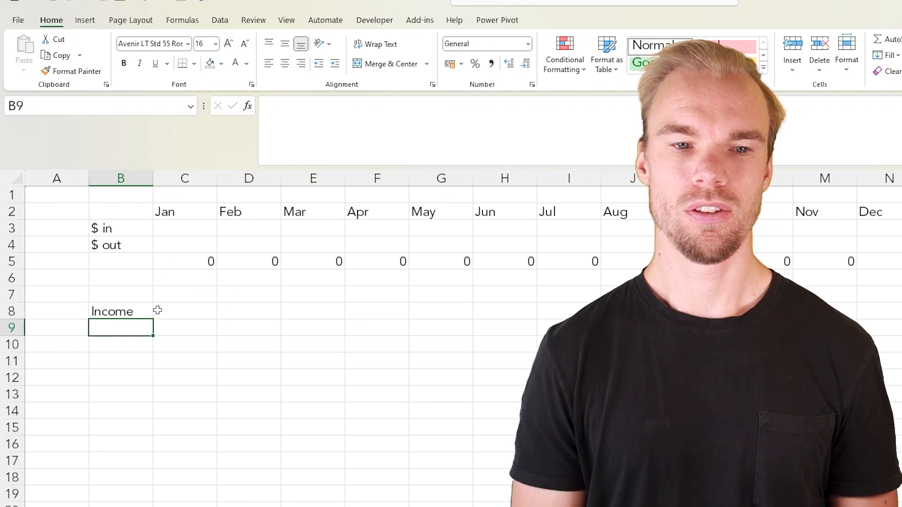
text(Salary)
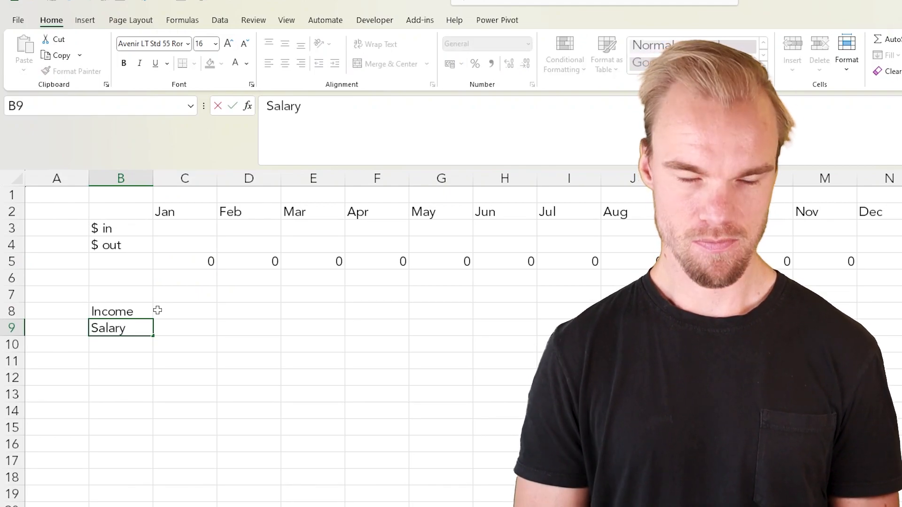
key(Return)
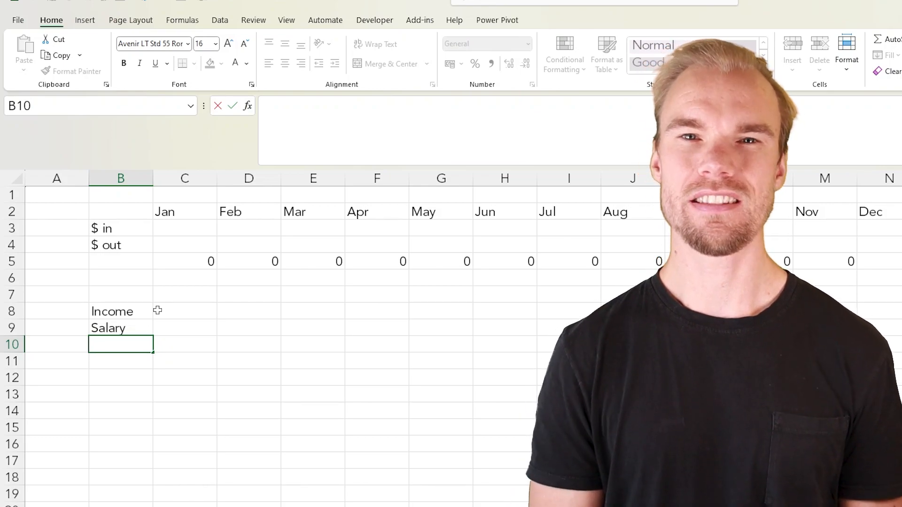
text(Other)
key(Return)
key(Right)
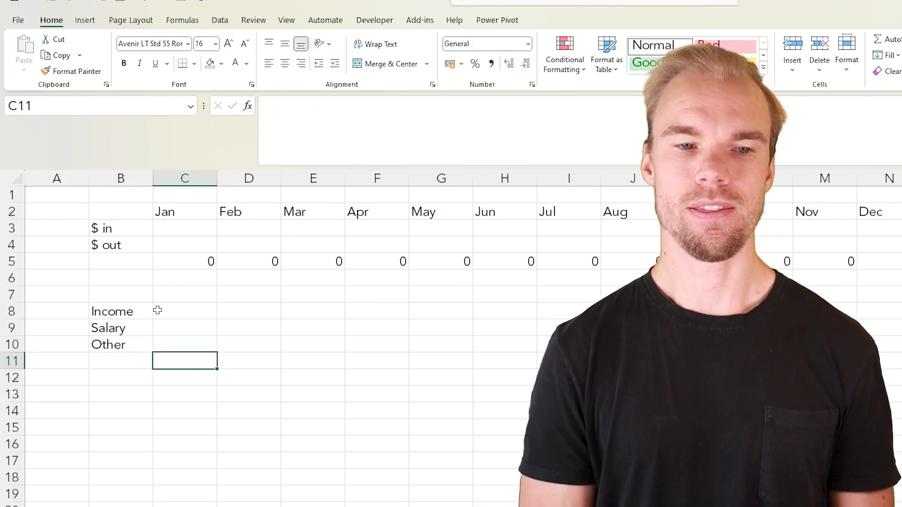
key(Left)
text(Total income)
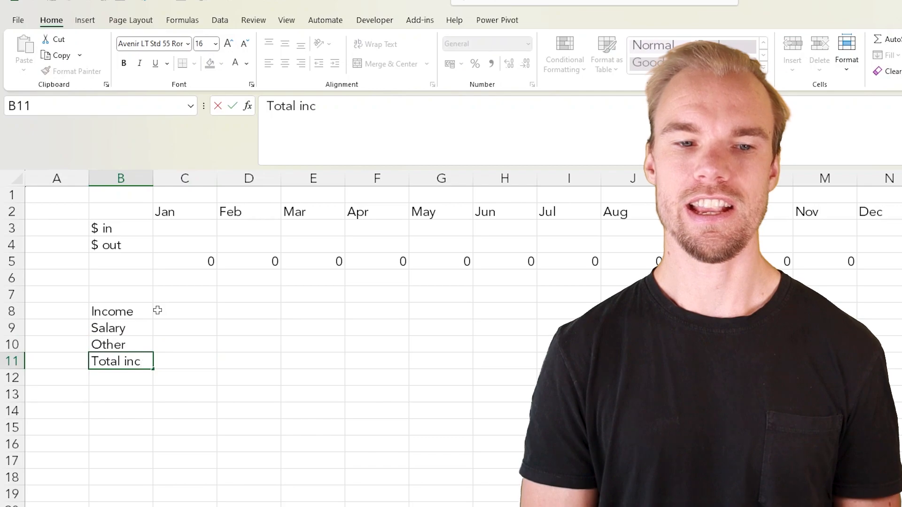
key(Right)
Widen column B so that the "Total income" label fits inside its cell.
key(ctrl+a)
click(161, 226)
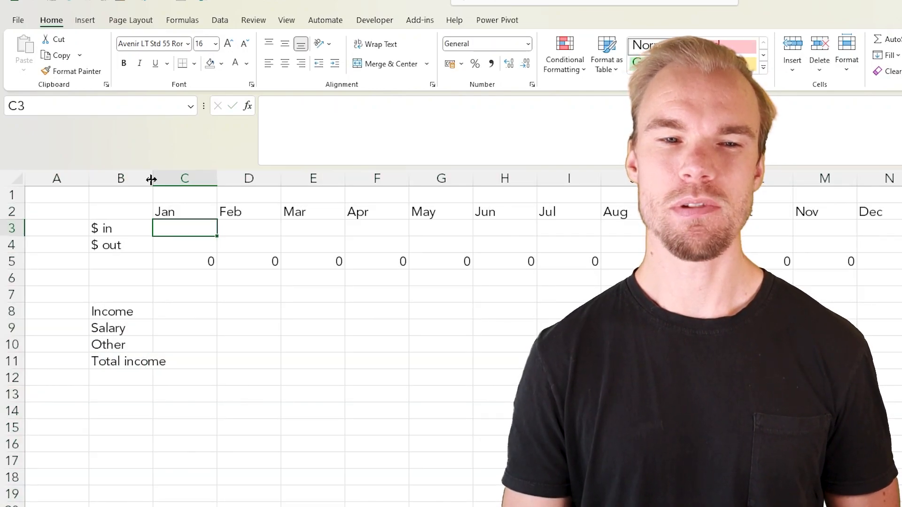
drag(151, 177, 170, 287)
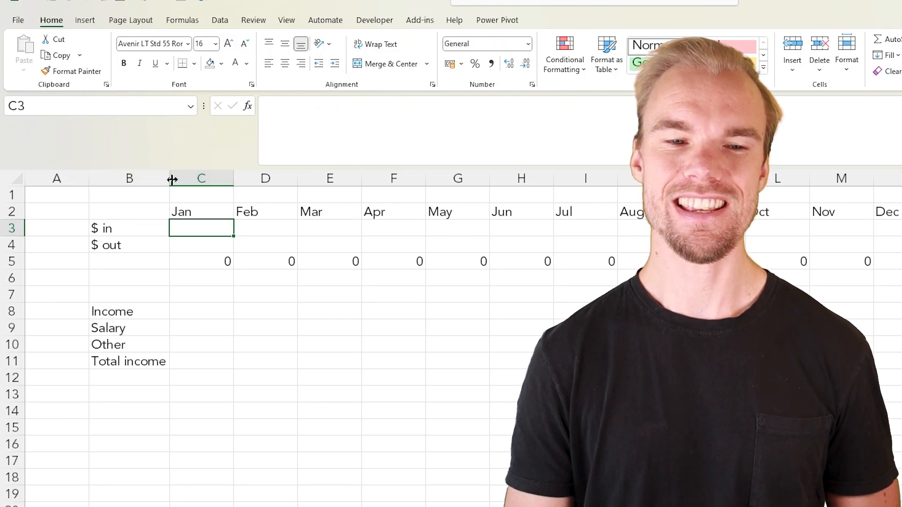
click(128, 327)
click(127, 347)
click(129, 326)
click(125, 347)
click(121, 368)
Enter =SUM(C9:C10) in cell C11 and fill the total income formula across row 11 to the December column.
click(194, 362)
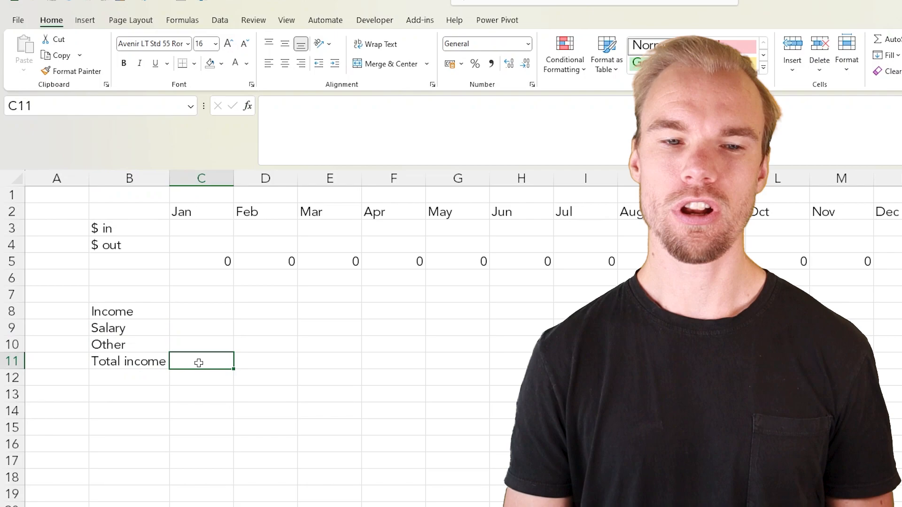
text(=su)
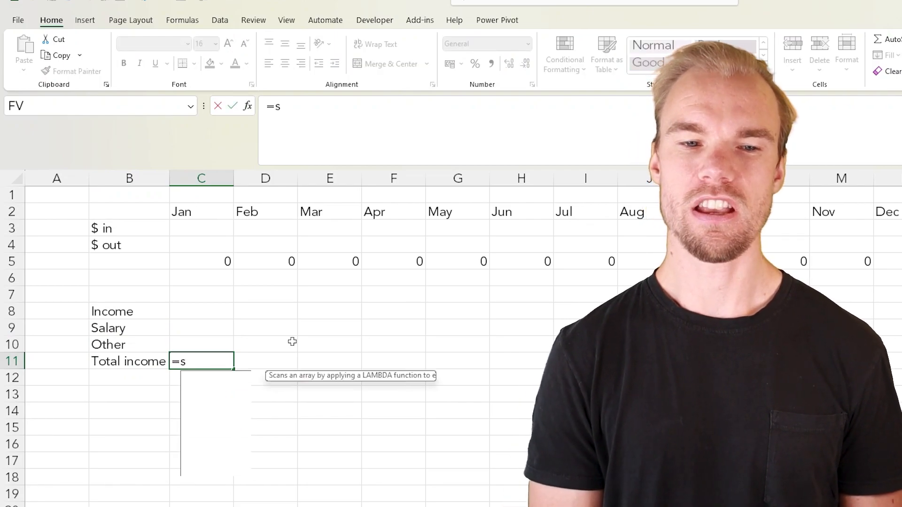
key(Tab)
drag(202, 326, 201, 339)
key(Return)
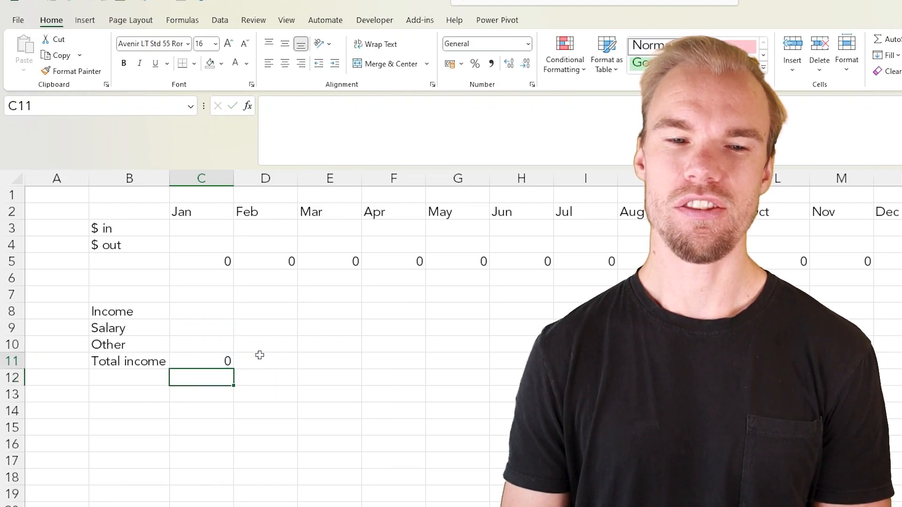
key(Up)
drag(236, 369, 514, 341)
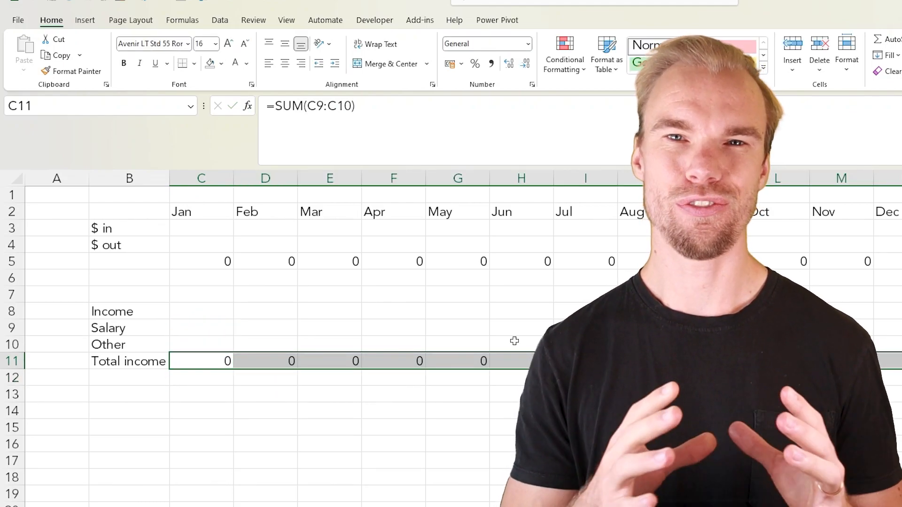
Start the expenses block with the labels Expenses, Housing, Entertainment and Transportation in cells B14 to B17.
click(167, 410)
text(Expenses)
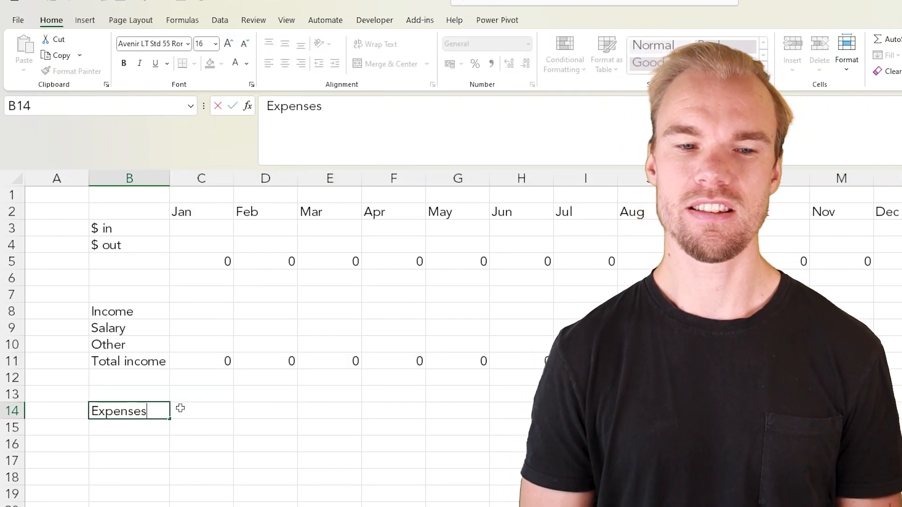
key(Return)
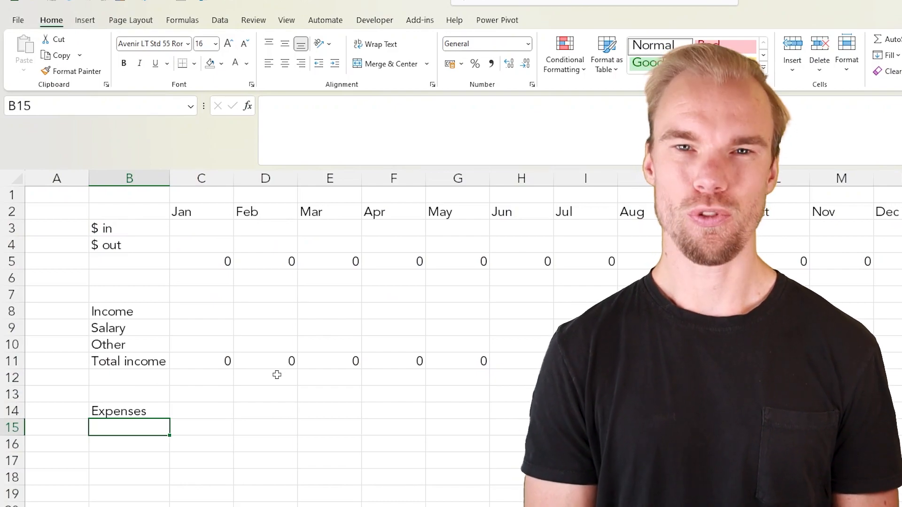
text(Housing)
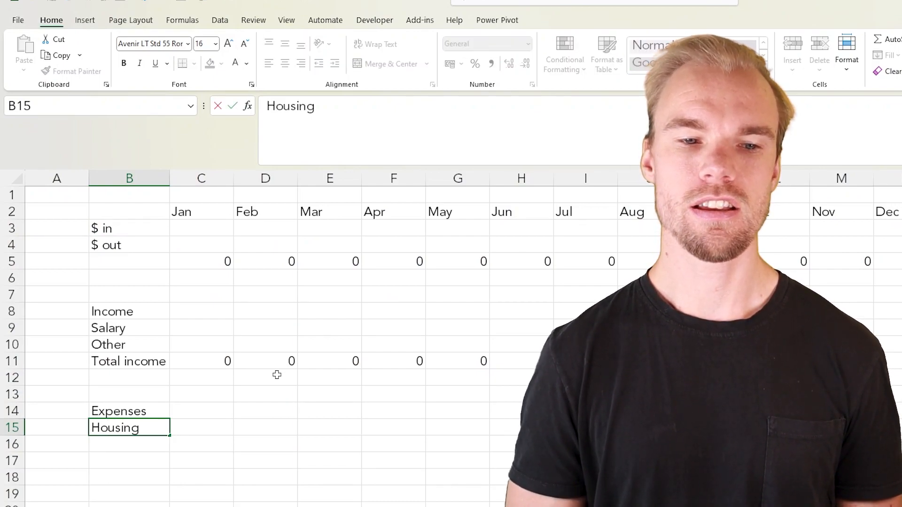
key(Return)
text(Entern)
key(BackSpace)
text(t)
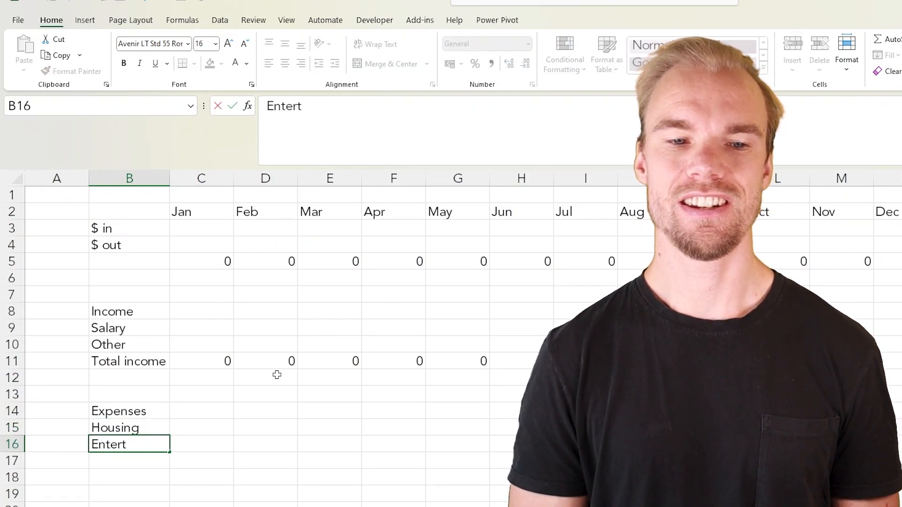
text(ainment)
key(Return)
text(Transportation)
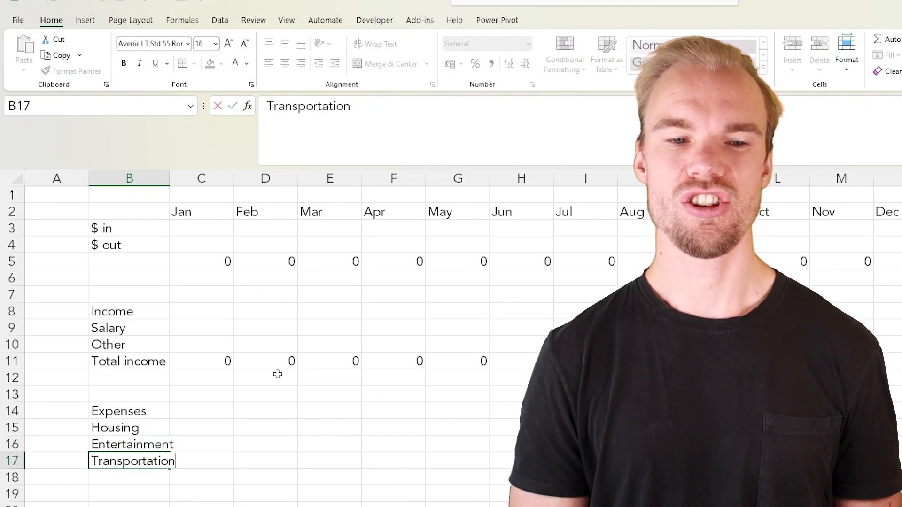
key(Return)
Add the expense labels Loan, Insurance, Taxes and Food in cells B18 to B21.
text(Loan)
key(Return)
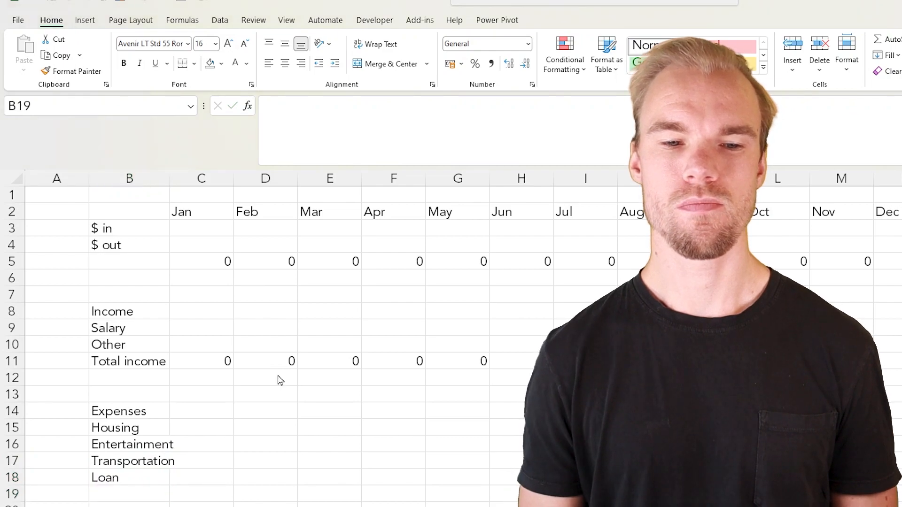
text(Insuyr)
key(BackSpace)
key(BackSpace)
text(rance)
key(Return)
text(Taxes)
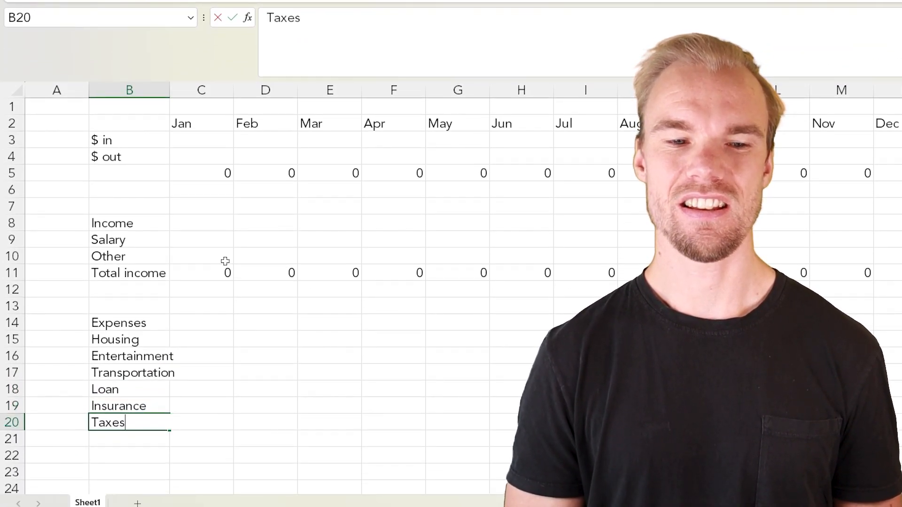
key(Return)
text(Food)
key(Return)
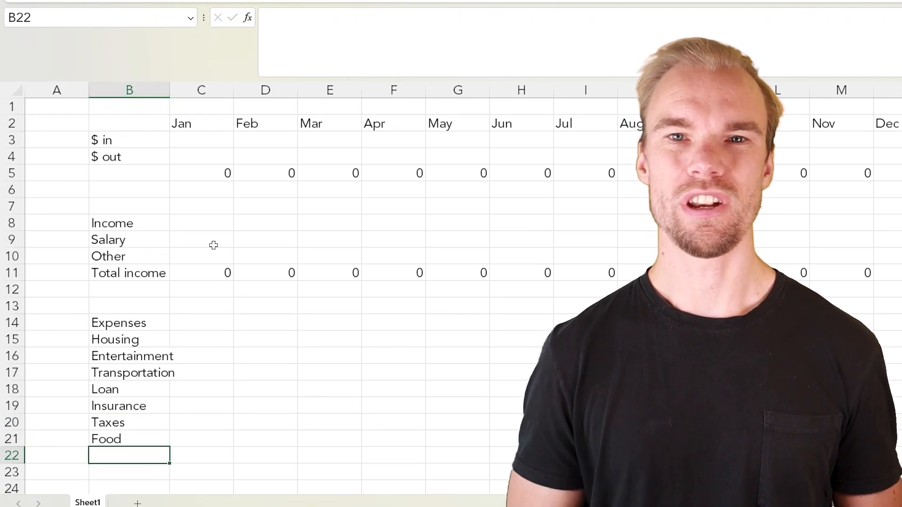
Finish the expenses block with the labels Pets in cell B22 and Total expenses in cell B23.
text(Pets)
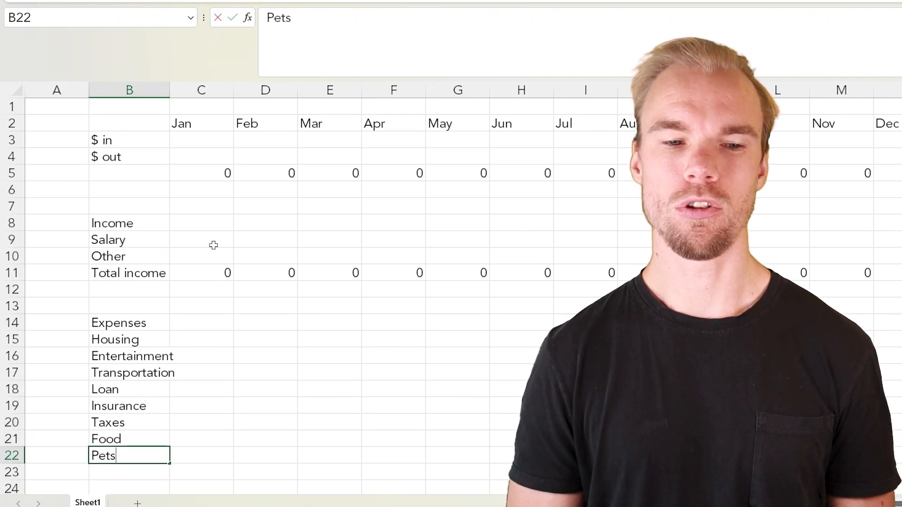
key(Return)
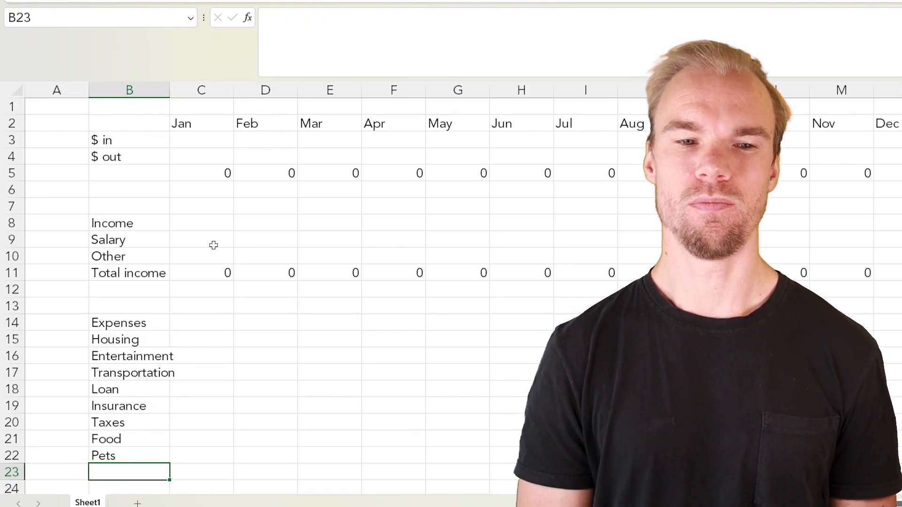
text(Total expense)
key(Tab)
Enter =SUM(C15:C22) in cell C23 to total the January expenses.
text(=sum)
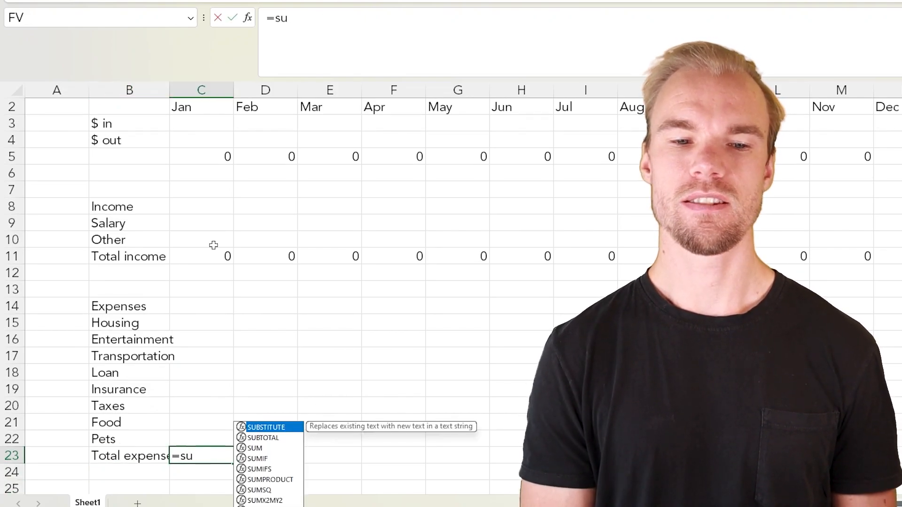
key(Tab)
key(Up)
key(shift+Up)
key(shift+Up)
key(shift+Up)
key(shift+Up)
key(shift+Up)
key(shift+Up)
key(shift+Up)
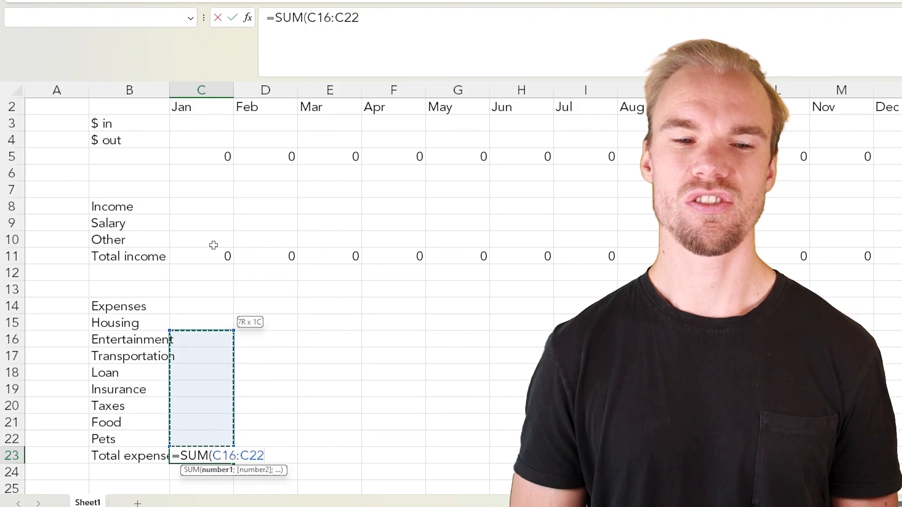
key(Return)
key(Up)
key(Right)
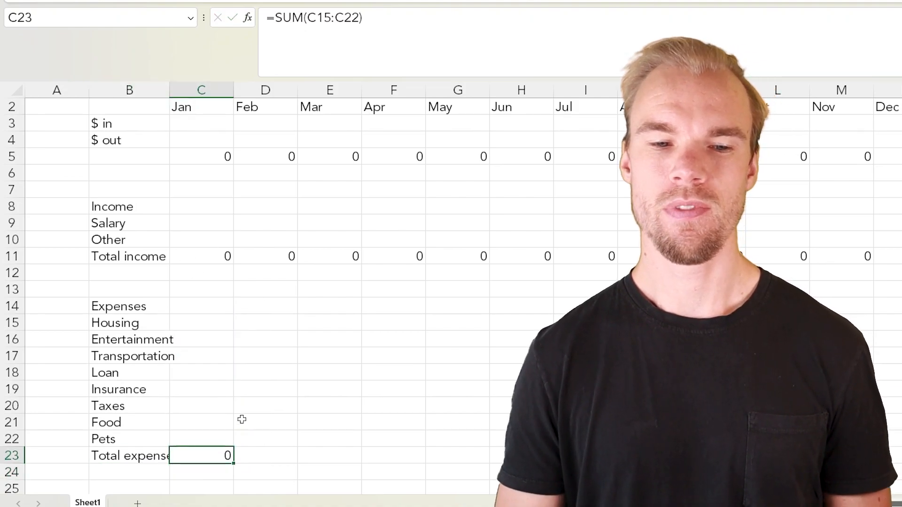
Fill the total expenses formula across row 23 to the December column and widen column B to fit its labels.
drag(234, 467, 541, 451)
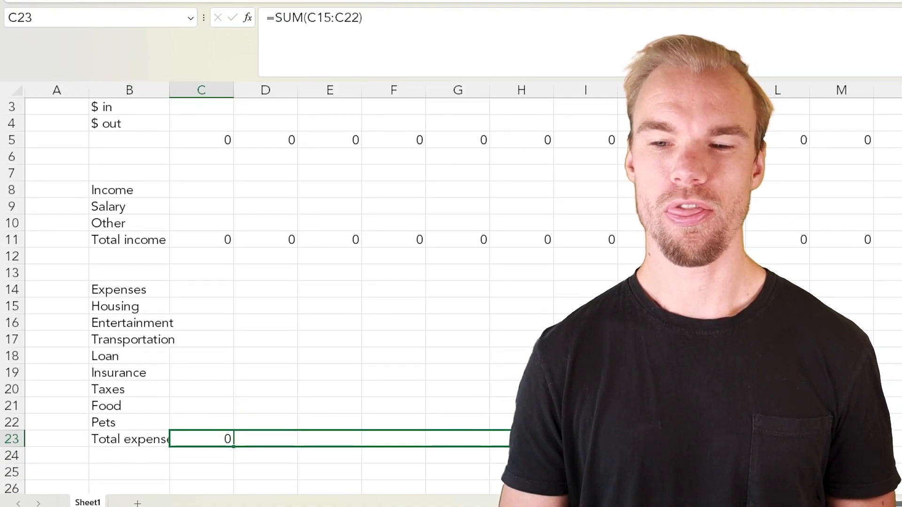
drag(899, 443, 899, 443)
scroll(177, 104, up, 1)
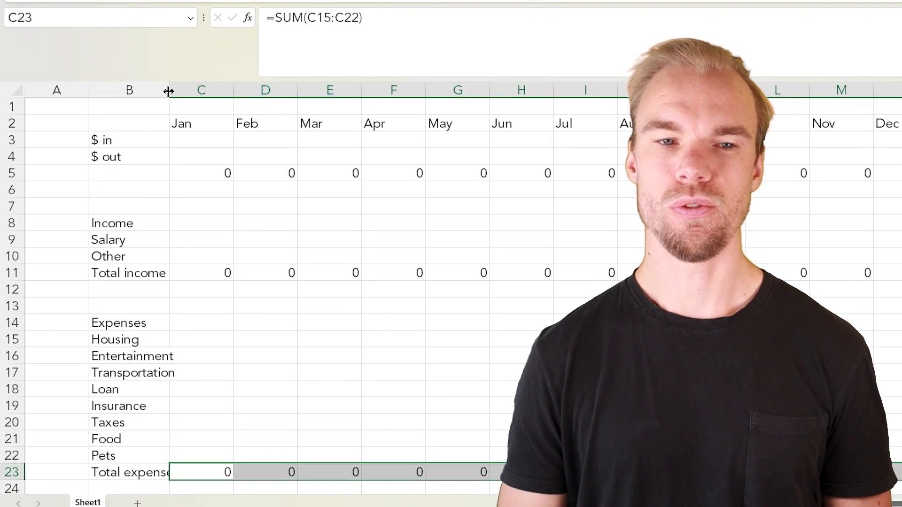
drag(169, 91, 182, 91)
Link January's $ in to total income with =C11 in cell C3 and its $ out to total expenses with =C23 in C4.
click(217, 141)
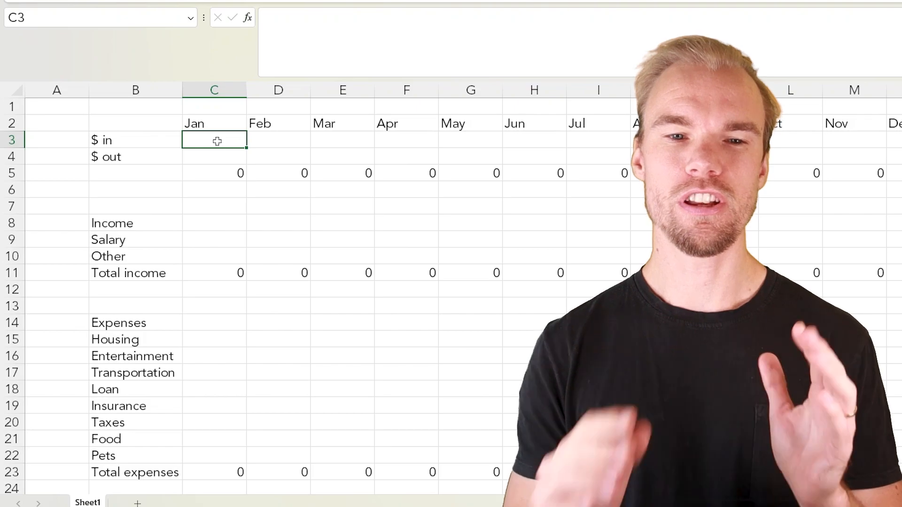
click(117, 139)
click(205, 135)
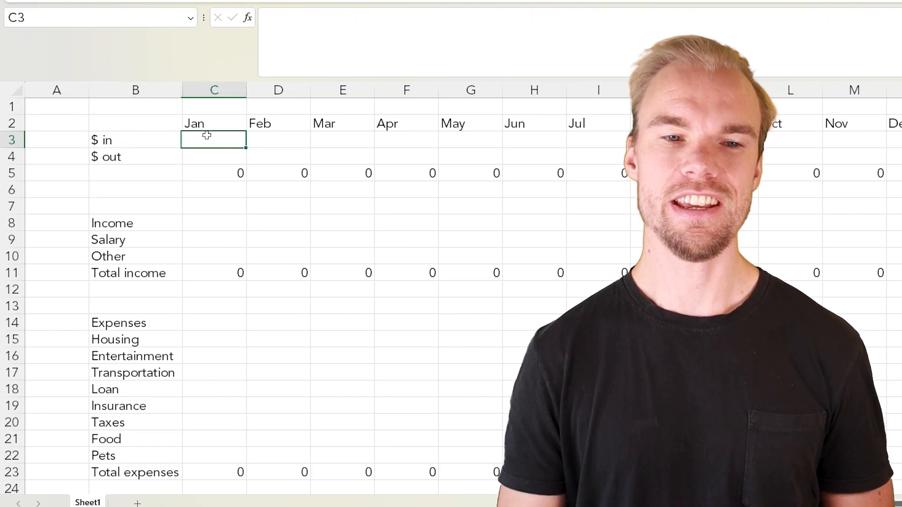
text(=)
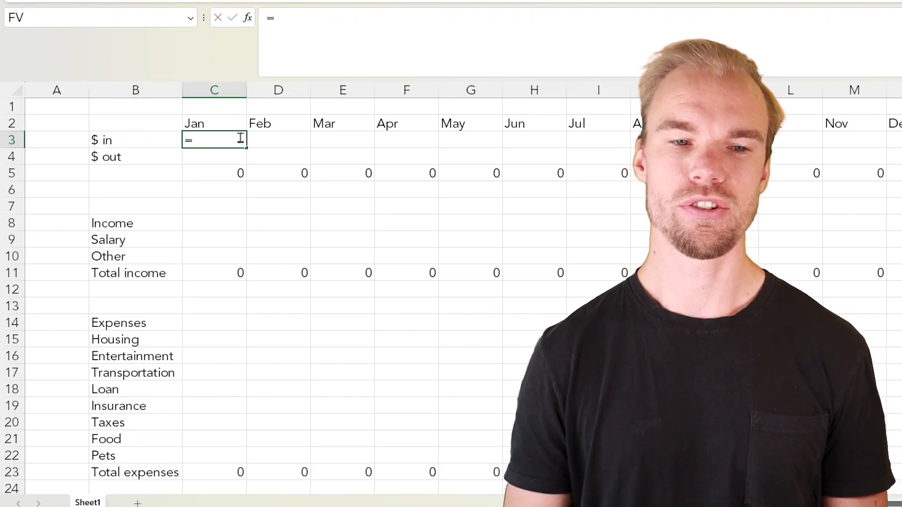
click(224, 273)
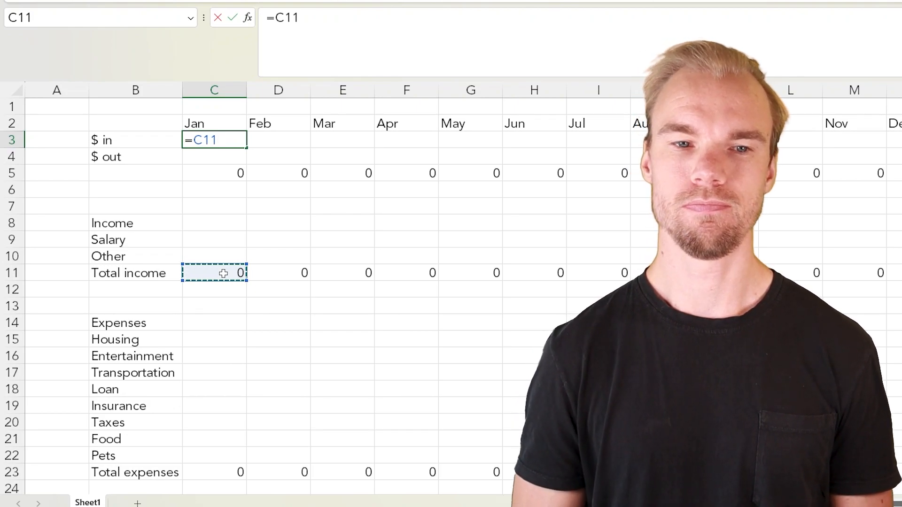
key(ctrl+Return)
key(Down)
text(=)
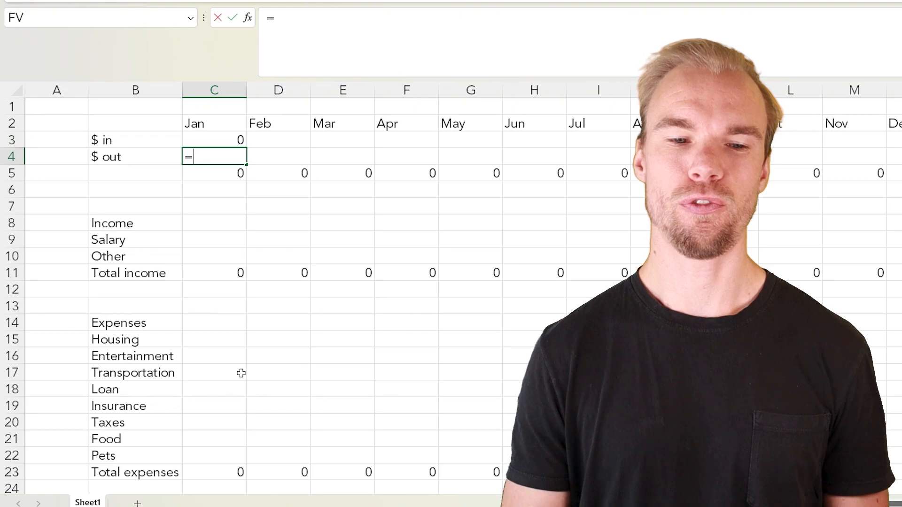
click(225, 473)
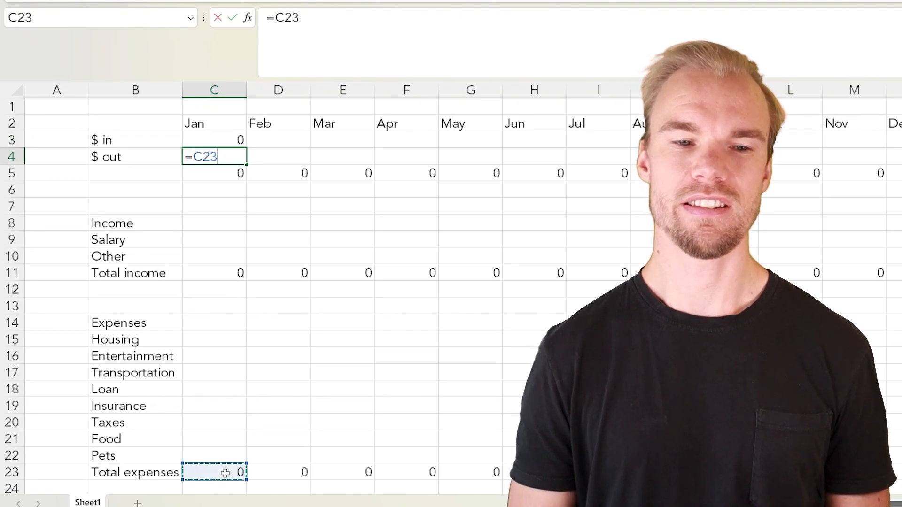
key(Return)
Fill the $ in and $ out formulas from C3:C4 across to the December column.
key(Up)
drag(205, 137, 899, 153)
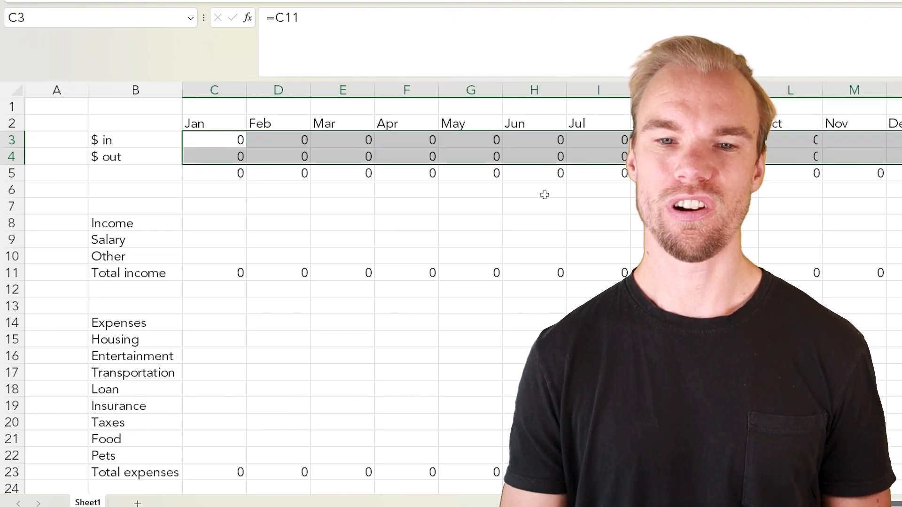
click(495, 157)
click(319, 203)
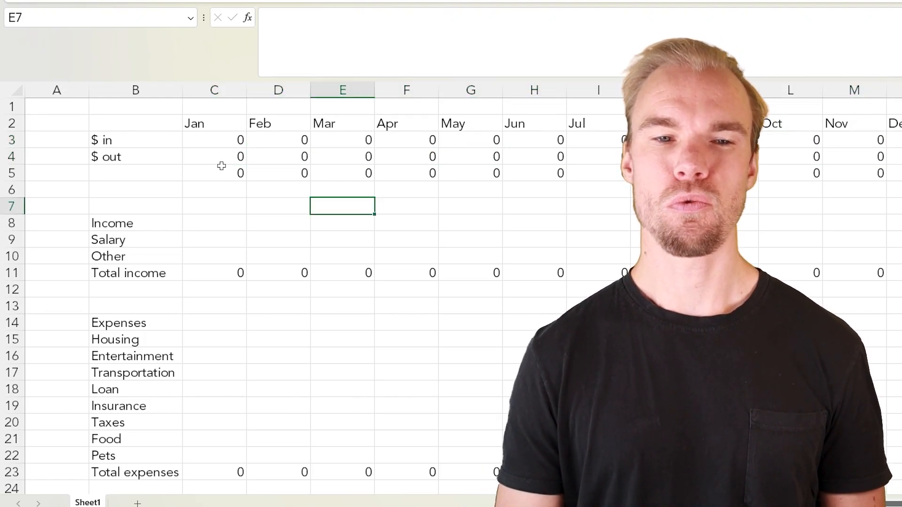
Copy the month headers from row 2 into the Income row starting at C8 and the Expenses row starting at C14.
drag(209, 121, 895, 124)
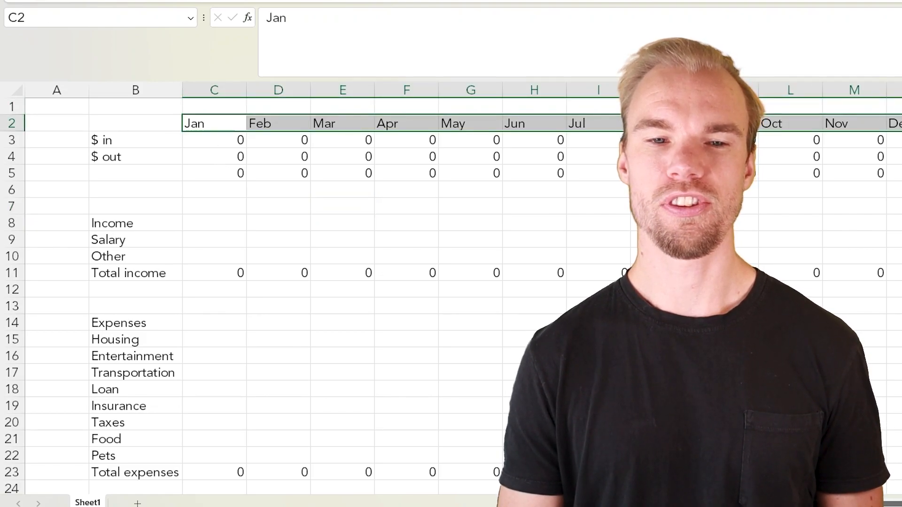
key(ctrl+c)
click(224, 224)
key(ctrl+v)
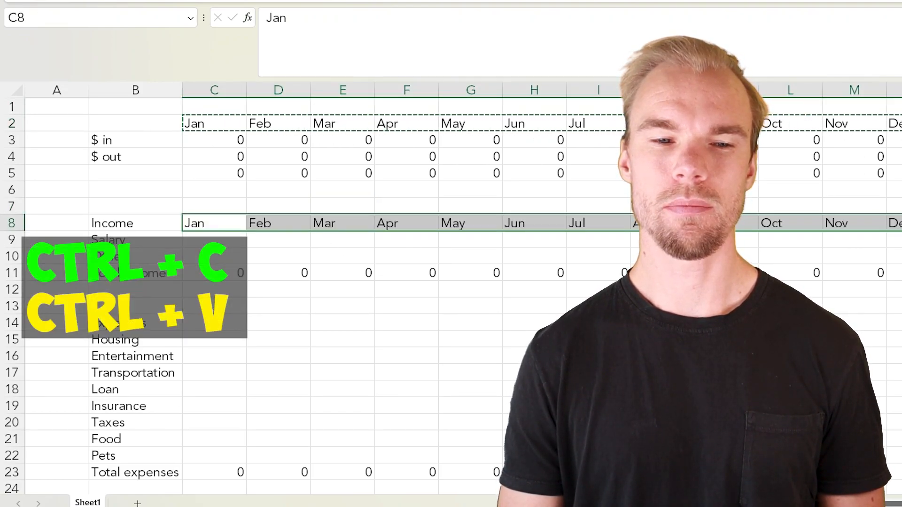
click(214, 323)
key(ctrl+v)
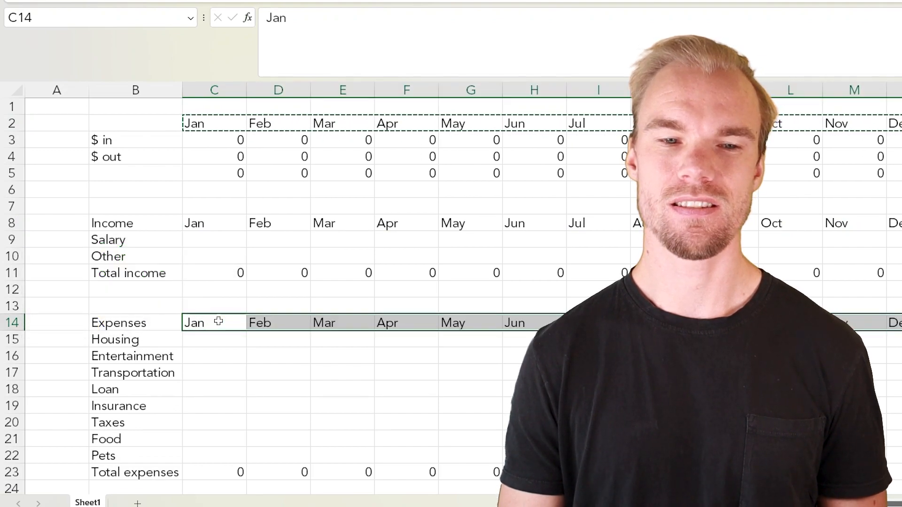
Enter a salary of 1500 and other income of 100 in C9:C10 and fill both across to December.
click(219, 239)
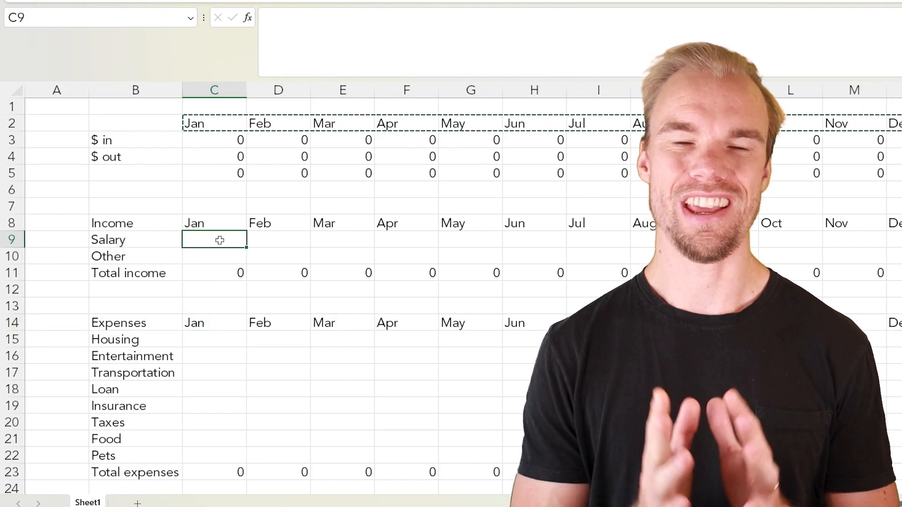
key(Escape)
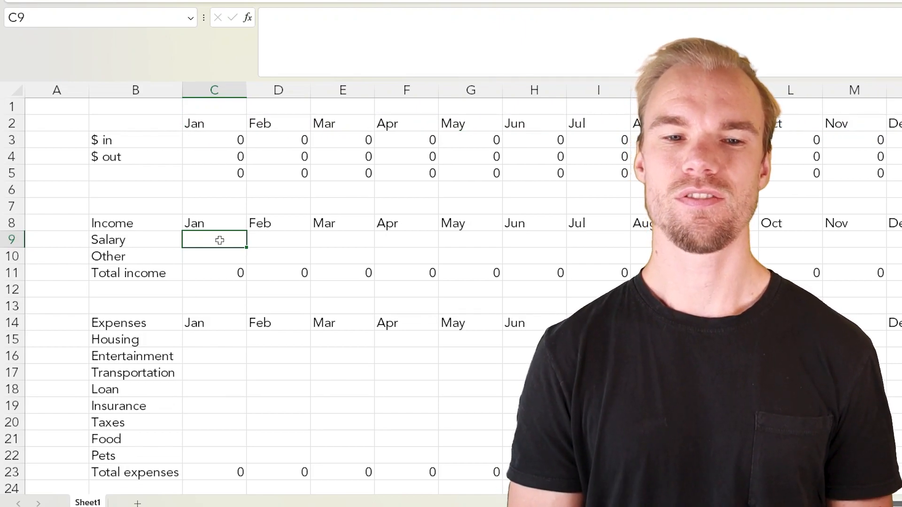
text(1500)
key(Return)
text(100)
key(Return)
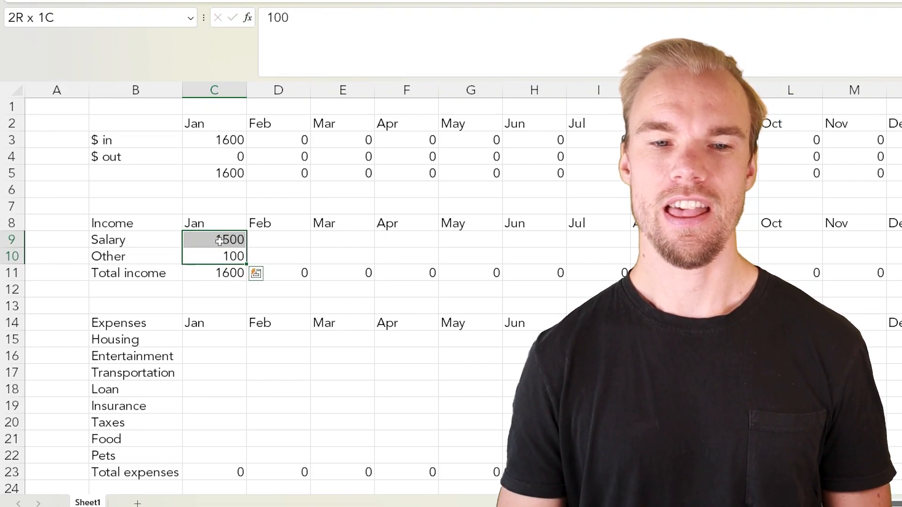
drag(247, 264, 895, 257)
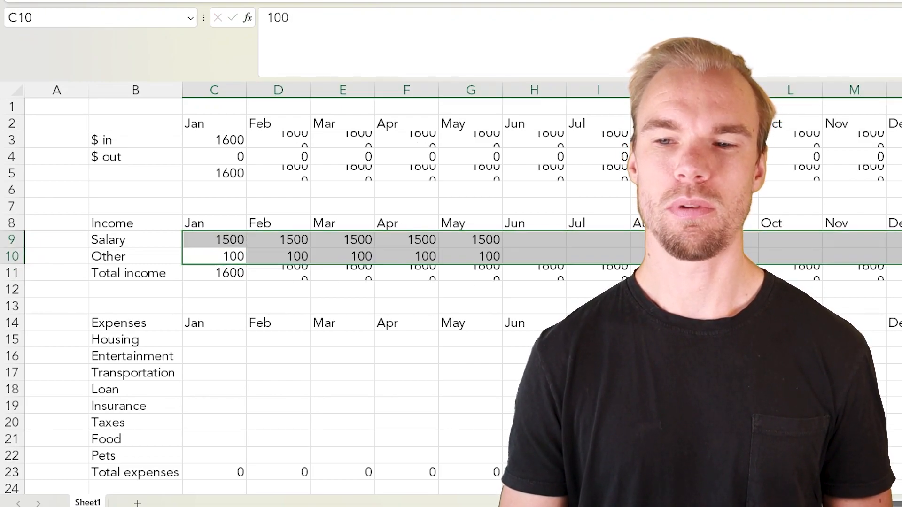
click(662, 256)
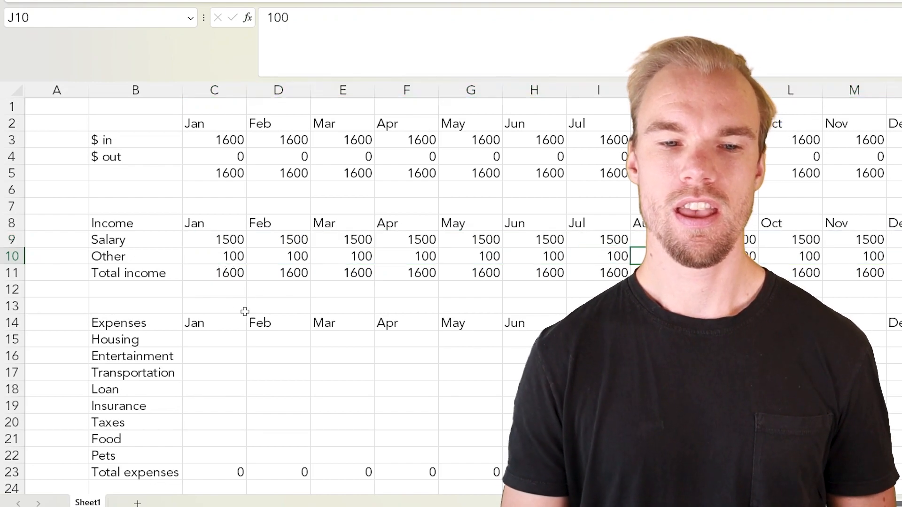
Enter the January expenses for Housing -100, Entertainment -200, Transportation -300 and Loan -50 in cells C15 to C18.
click(218, 341)
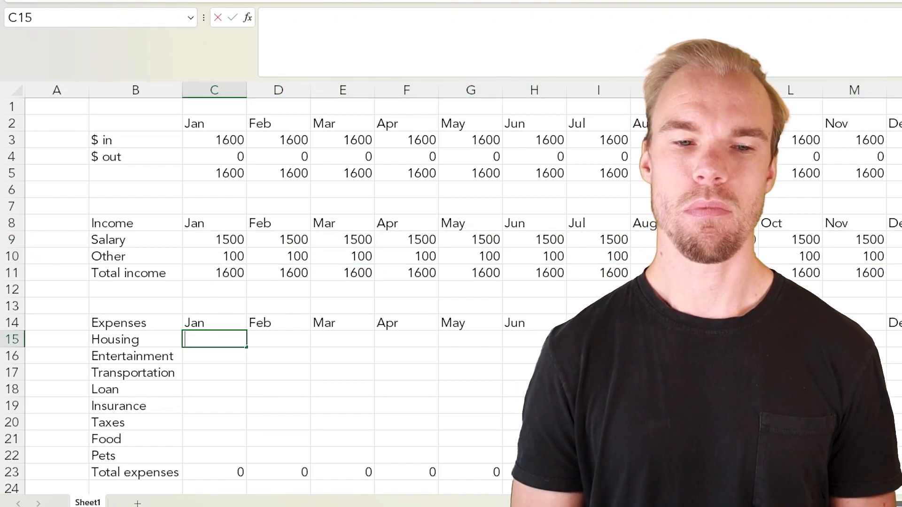
text(-100)
key(Return)
text(-200)
key(Return)
text(-300)
key(Return)
text(-50)
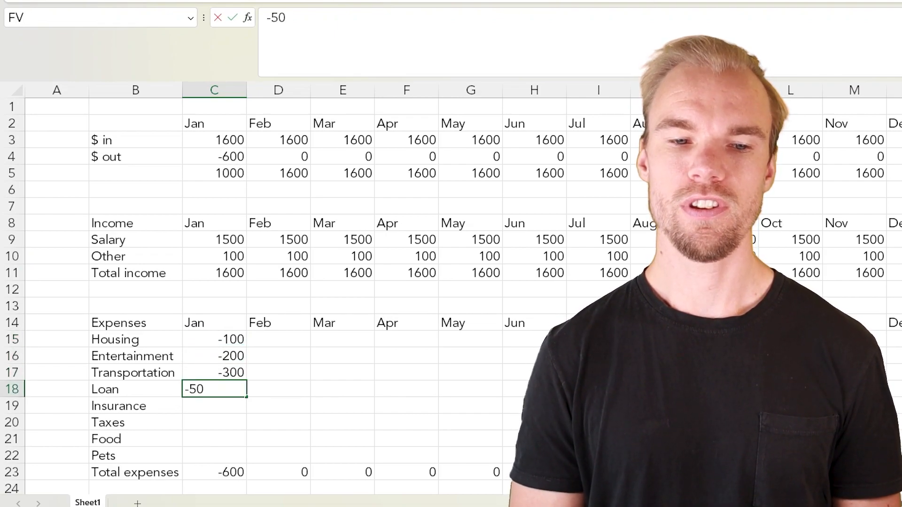
key(Return)
Enter the January expenses for Insurance -20, Taxes -30, Food -50 and Pets -100 in cells C19 to C22.
text(-20)
key(Return)
text(-30)
key(Return)
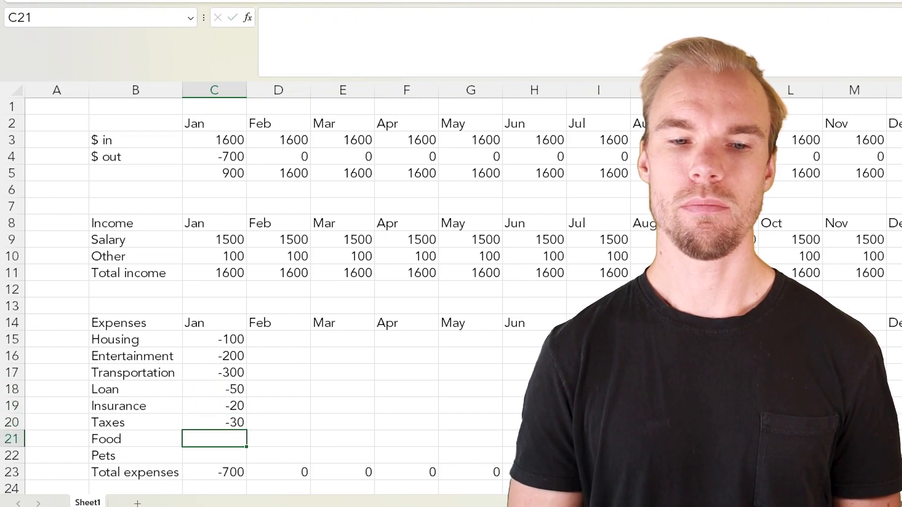
text(-50)
key(Return)
text(-100)
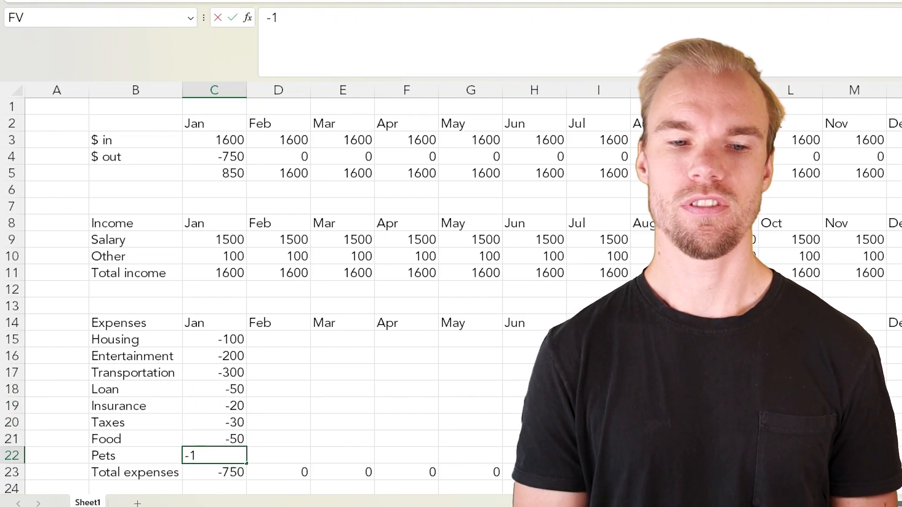
key(Return)
Fill the January expense amounts in C15:C22 across to the December column.
key(Up)
key(shift+Up)
key(shift+Up)
key(shift+Up)
key(shift+Up)
key(shift+Up)
key(shift+Up)
key(shift+Up)
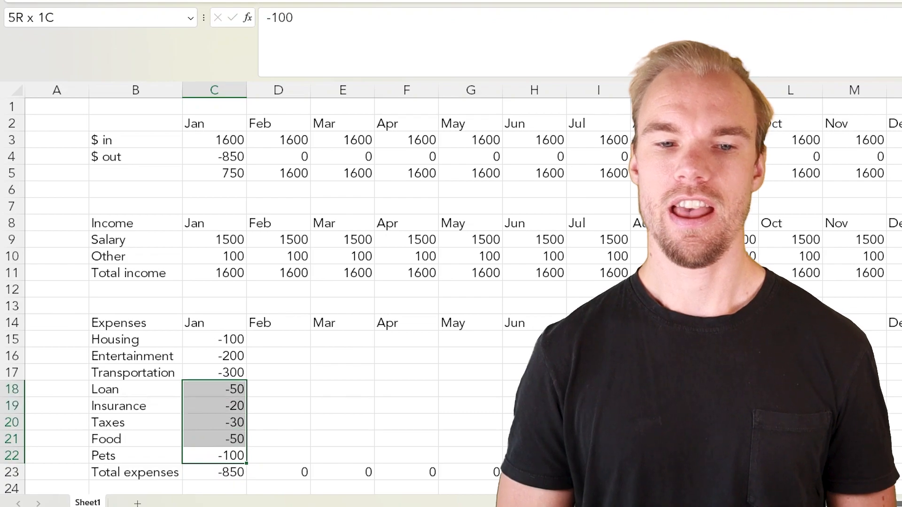
drag(246, 464, 564, 458)
drag(893, 458, 895, 458)
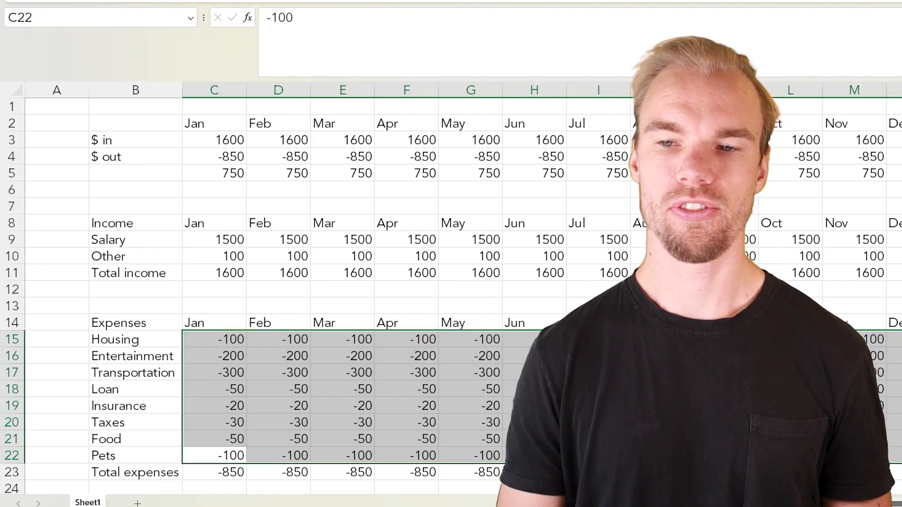
Review January's money in, money out and net result in cells C3 to C5.
click(226, 139)
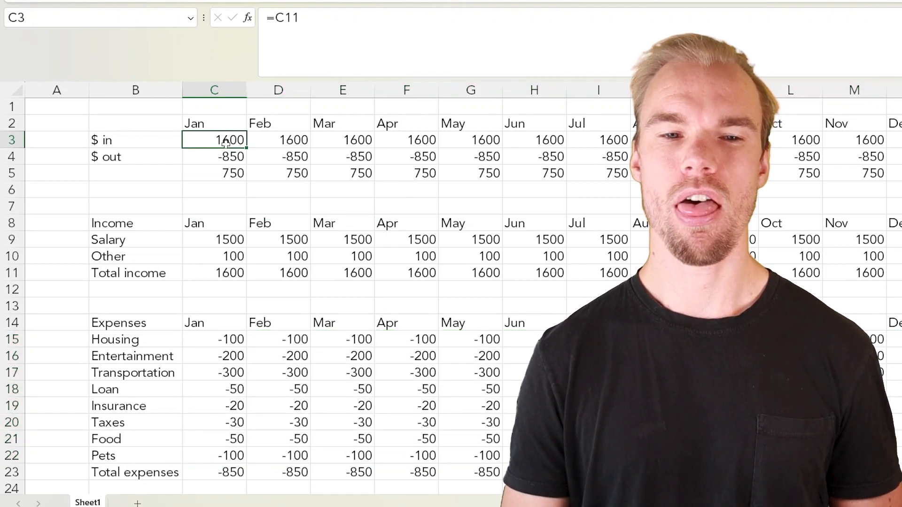
click(209, 154)
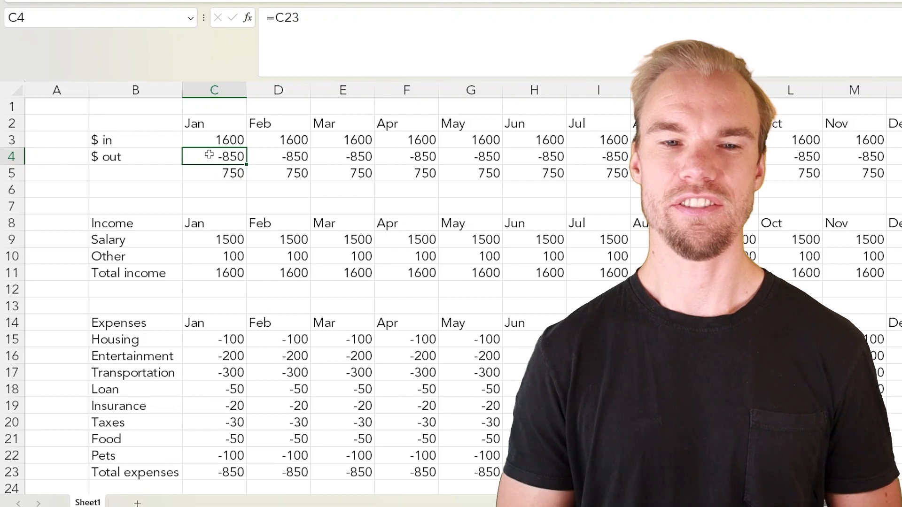
click(200, 176)
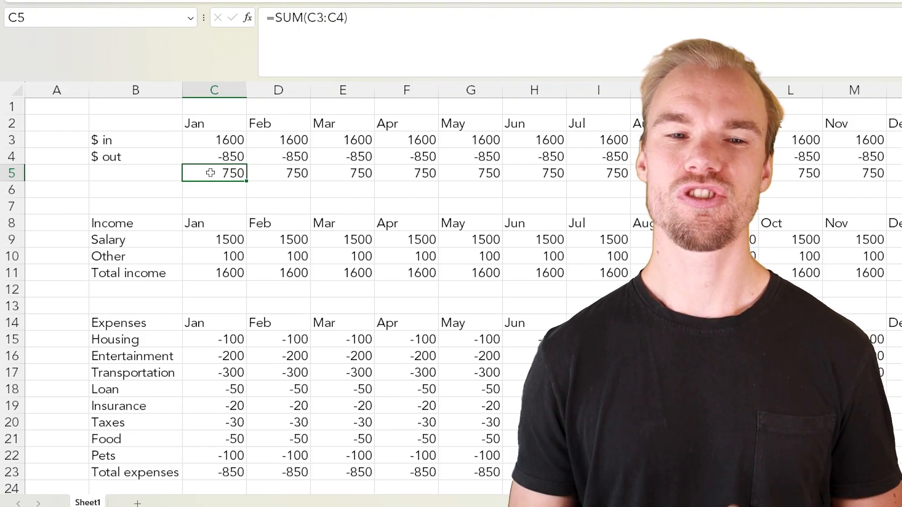
Format the whole sheet with the Number format, using the 1000 separator and 0 decimal places.
click(18, 90)
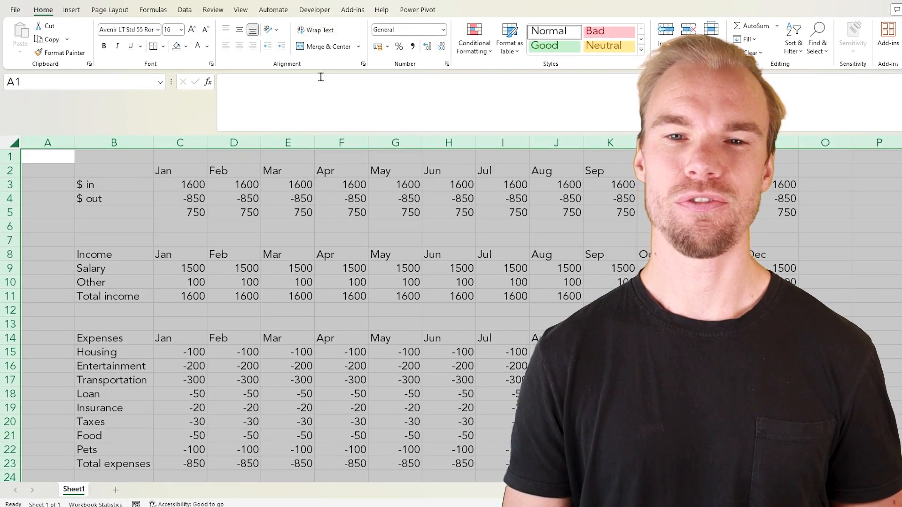
click(444, 30)
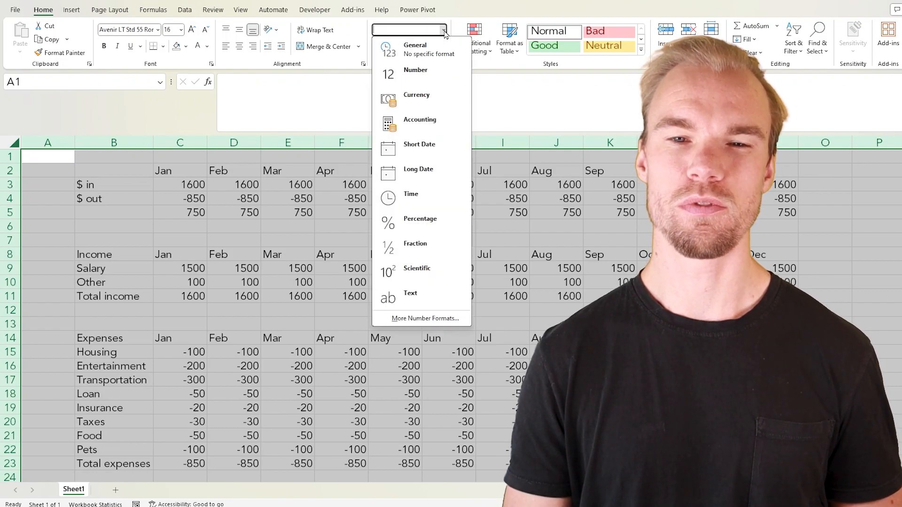
click(411, 319)
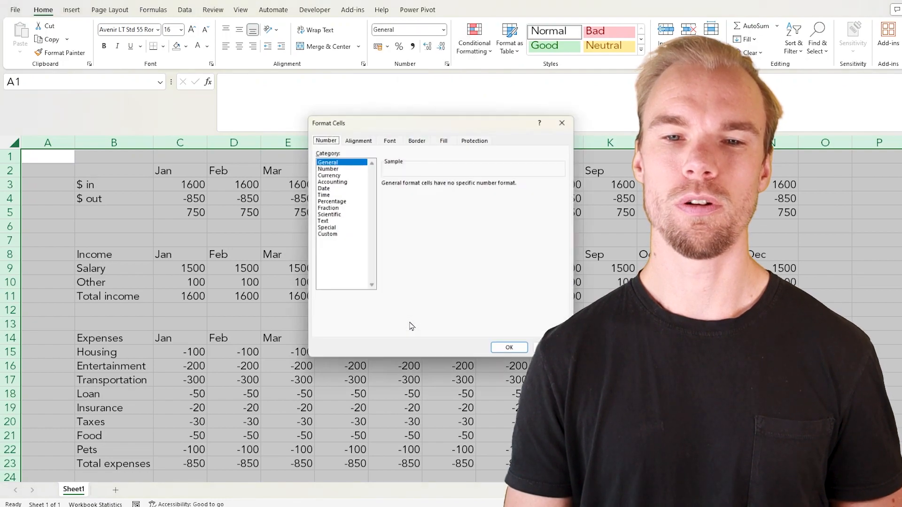
click(331, 168)
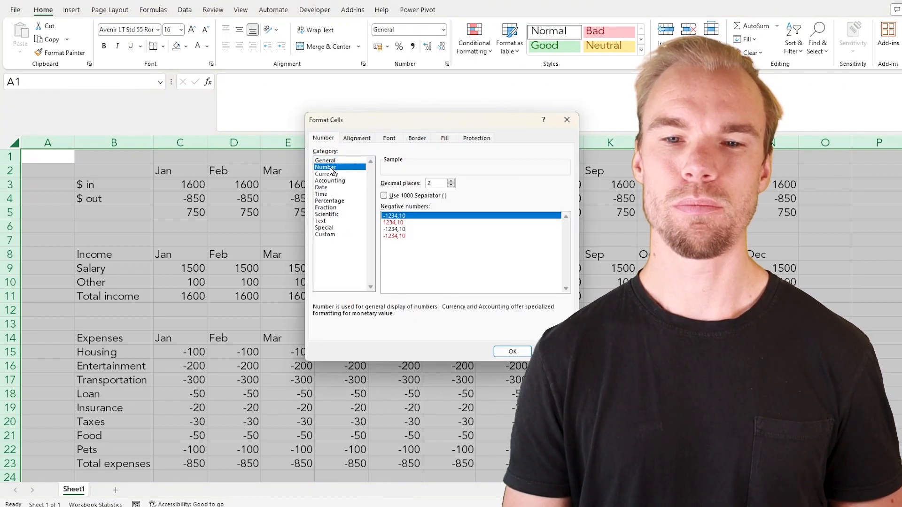
click(385, 196)
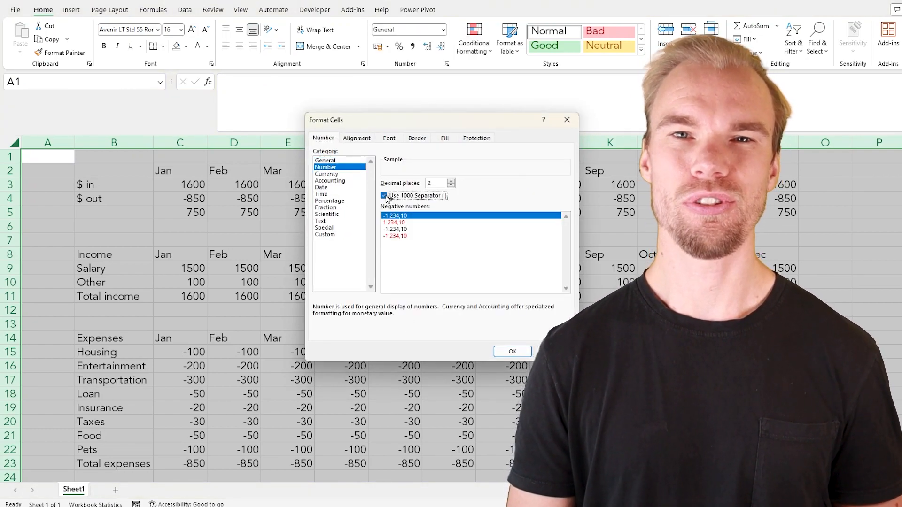
double_click(452, 185)
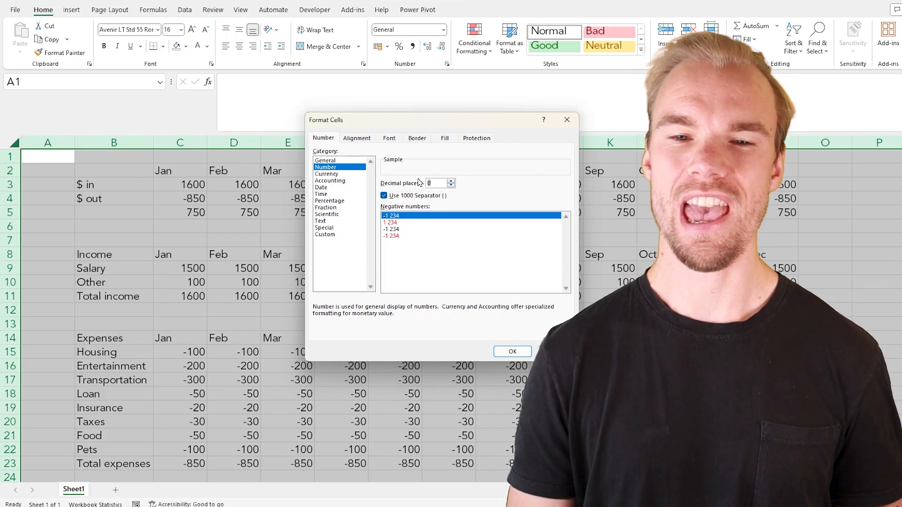
click(512, 352)
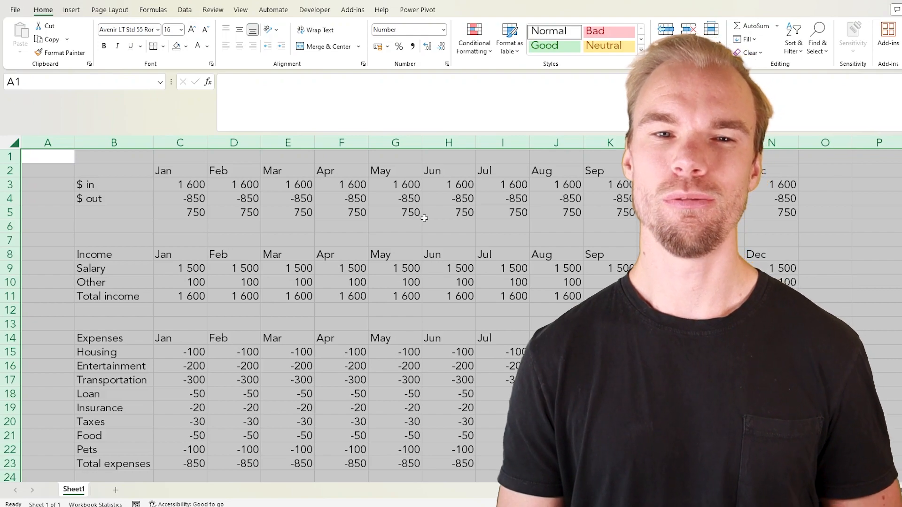
Turn off the sheet's gridlines.
click(243, 13)
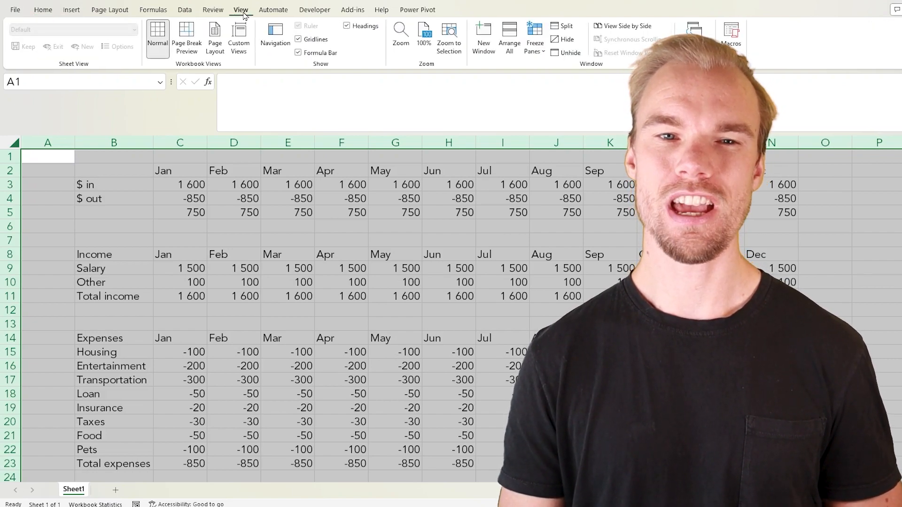
click(298, 40)
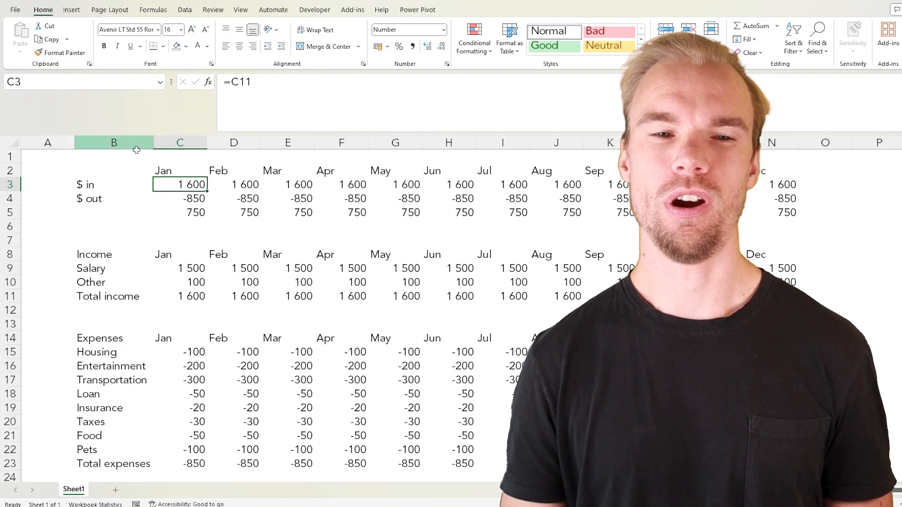
Give the month headers in C2:N2 a blue fill with white text and copy that format to the headers in rows 8 and 14.
drag(164, 170, 775, 170)
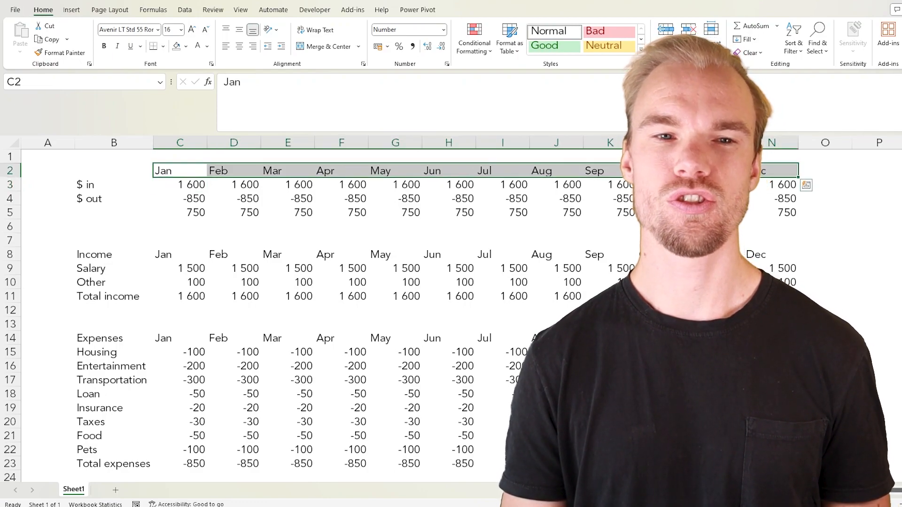
click(177, 46)
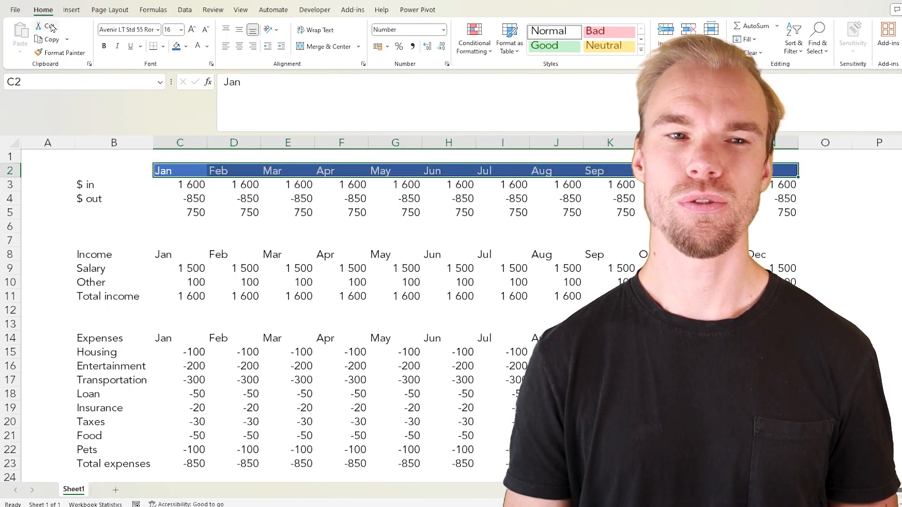
click(58, 52)
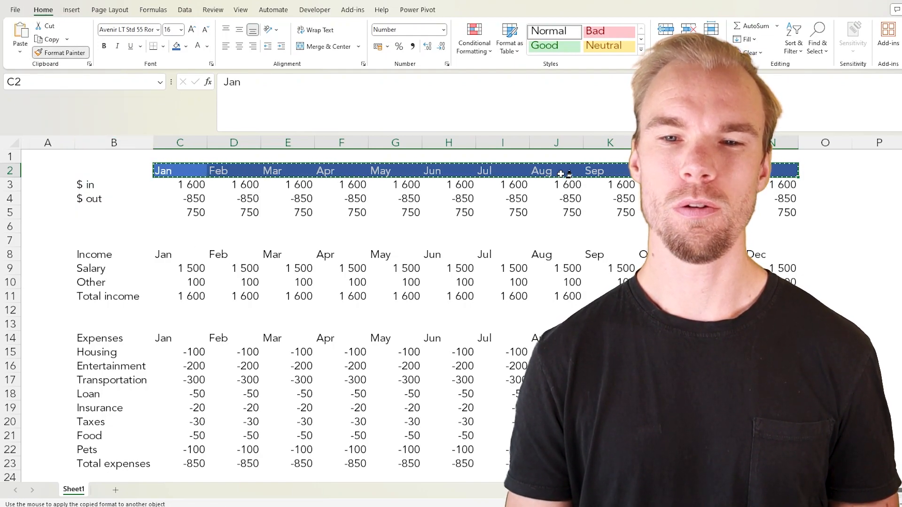
click(170, 254)
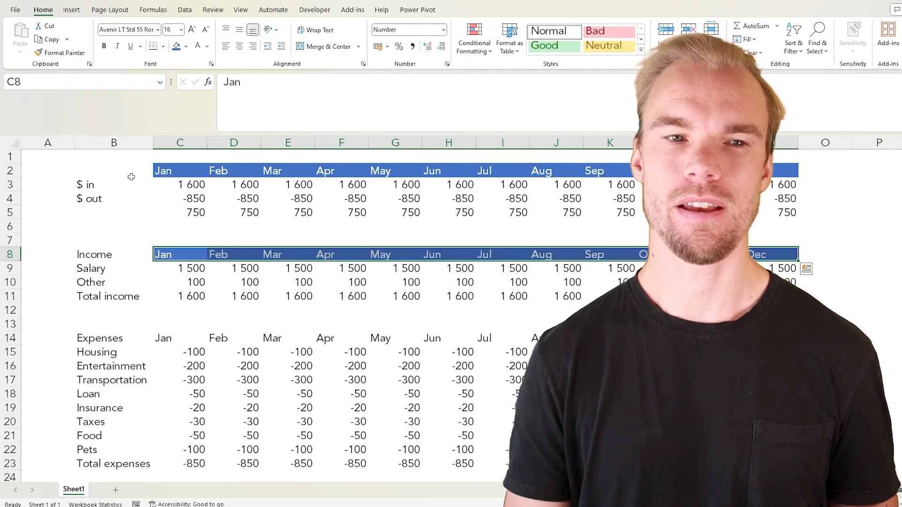
click(60, 52)
click(175, 335)
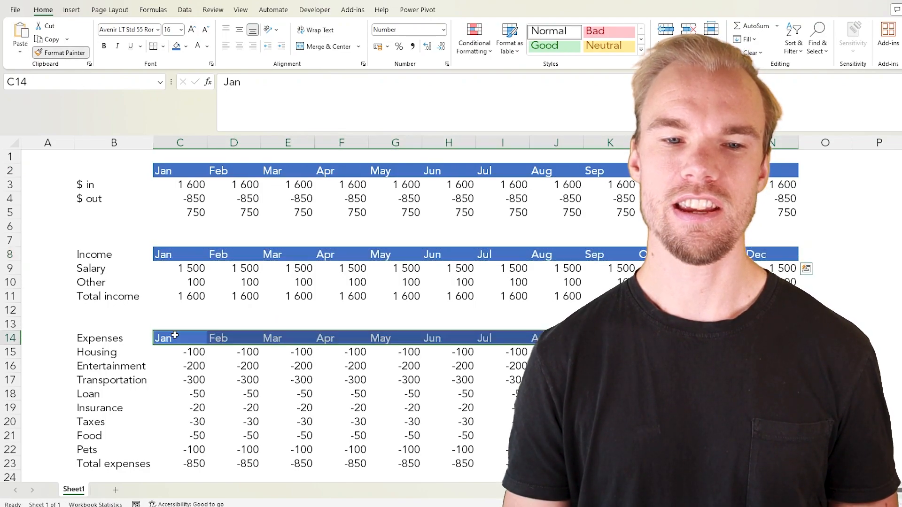
Copy the blue header format to the row labels in B8:B11, B3:B5 and B14:B23.
click(167, 254)
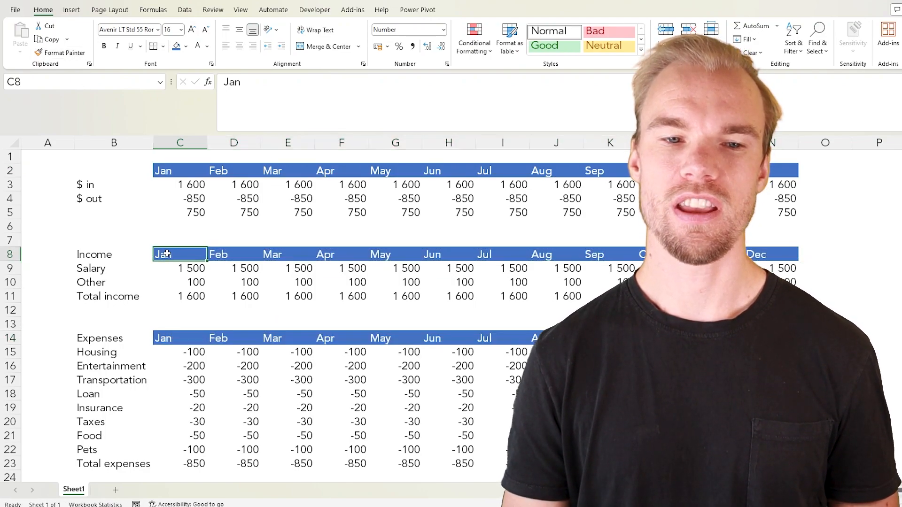
click(60, 52)
drag(107, 254, 104, 295)
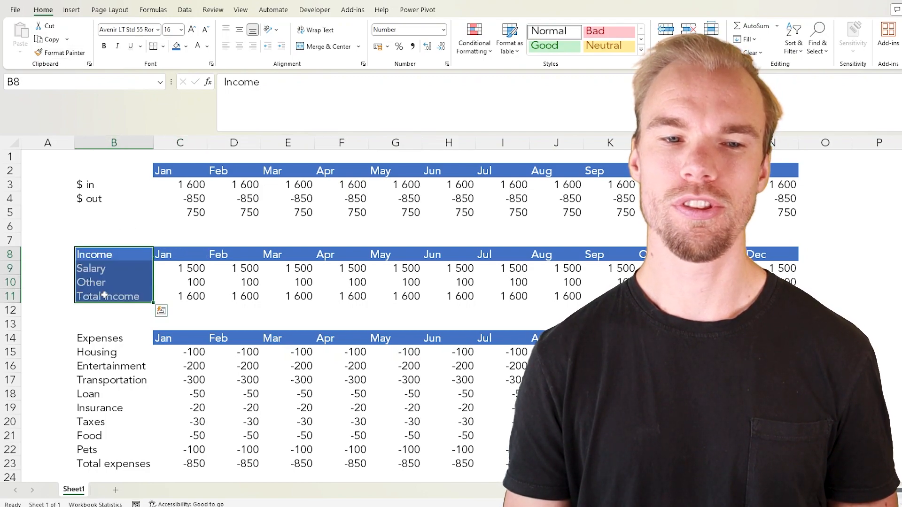
click(107, 271)
click(66, 52)
drag(101, 184, 104, 213)
click(112, 212)
click(66, 53)
mouse_move(108, 339)
mouse_down()
mouse_move(123, 436)
mouse_move(115, 465)
mouse_up()
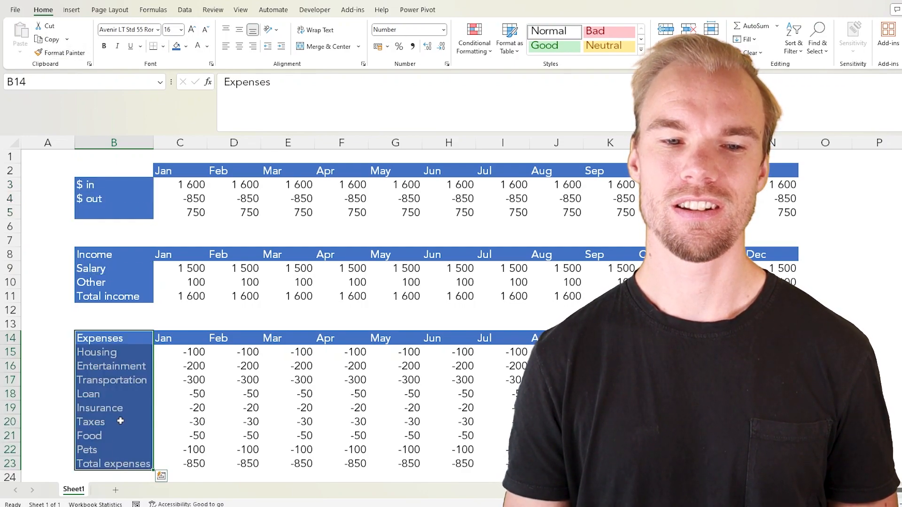
Give the net result row C5:N5 a black fill with white text.
drag(185, 186, 219, 187)
drag(186, 212, 789, 212)
click(186, 46)
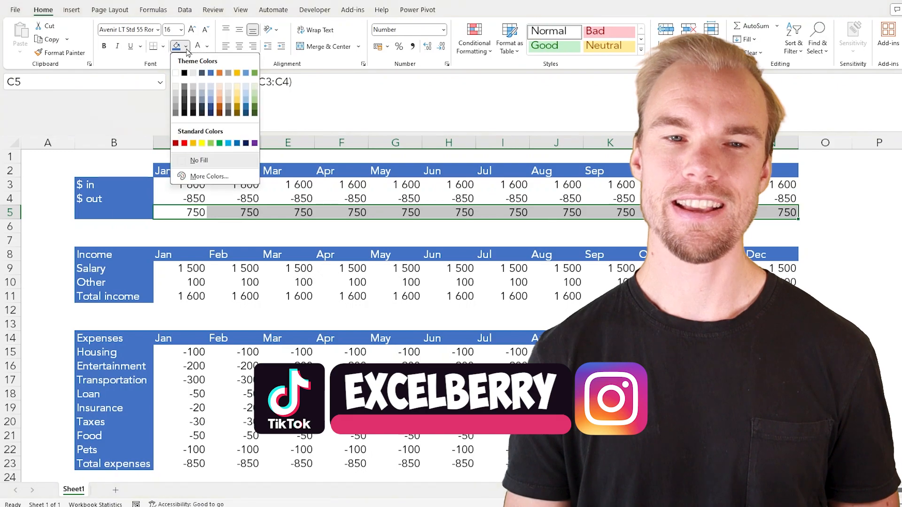
click(187, 76)
click(198, 46)
Copy the black net result row format to the Total income and Total expenses rows from January to December.
double_click(71, 53)
click(184, 295)
click(186, 463)
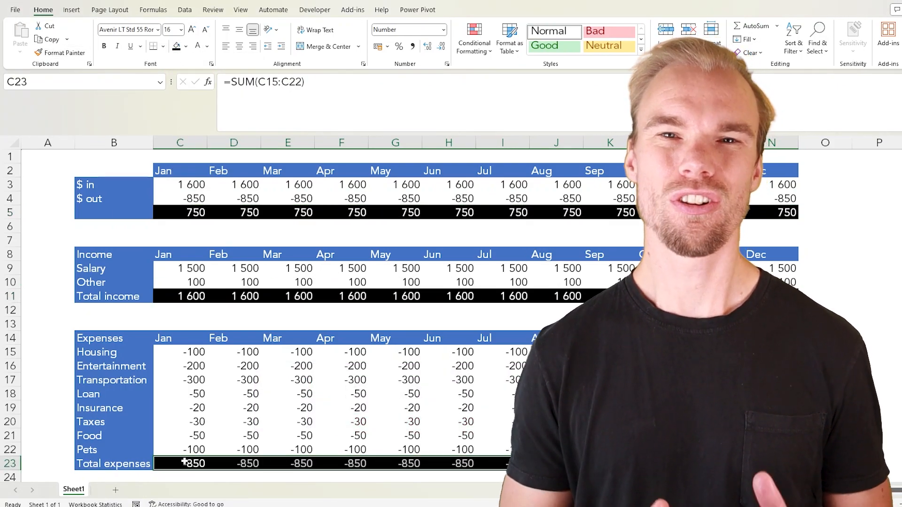